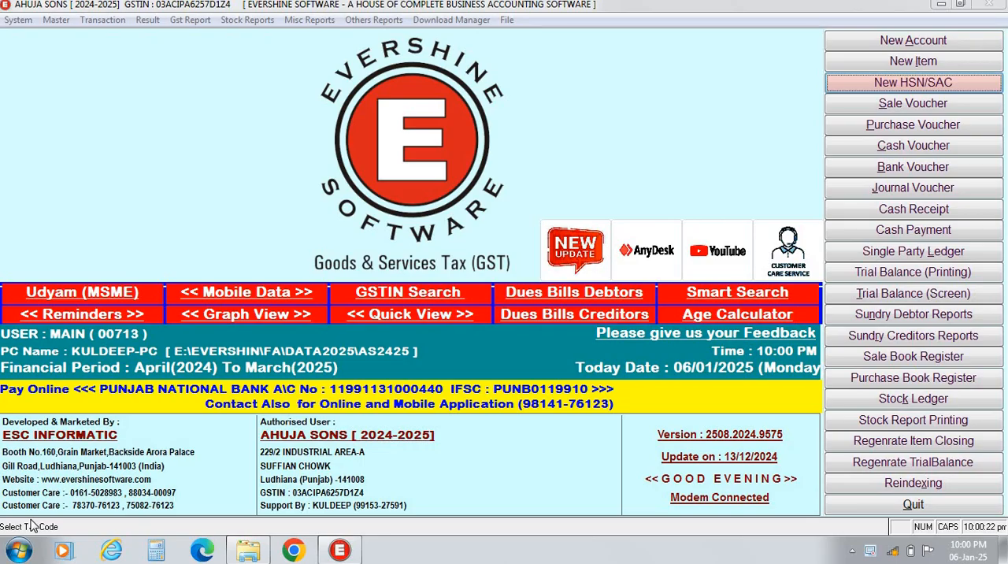
Open a sale voucher in the TAX INVOICE book and start adding a new bill.
left_click(898, 108)
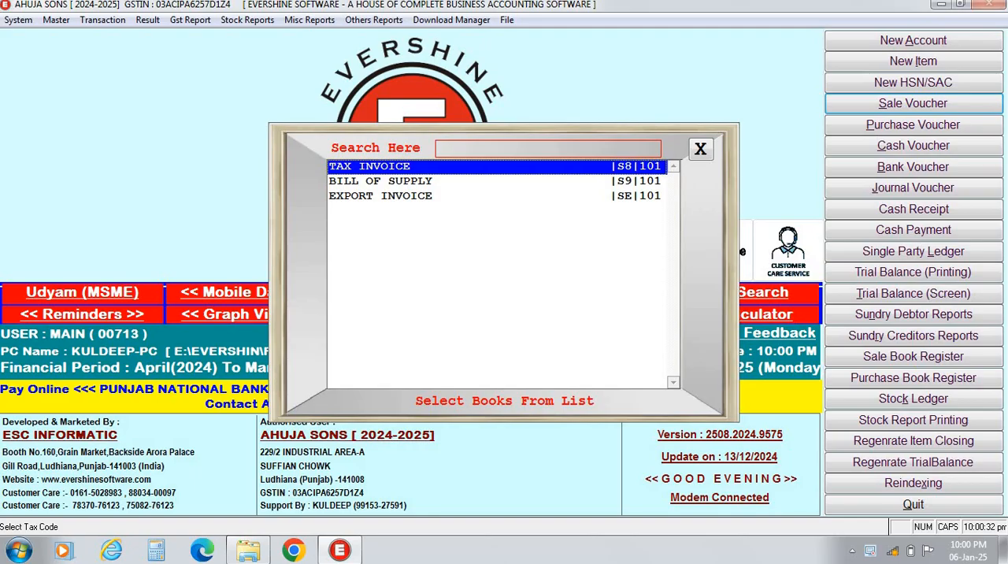
key("Down")
key("Up")
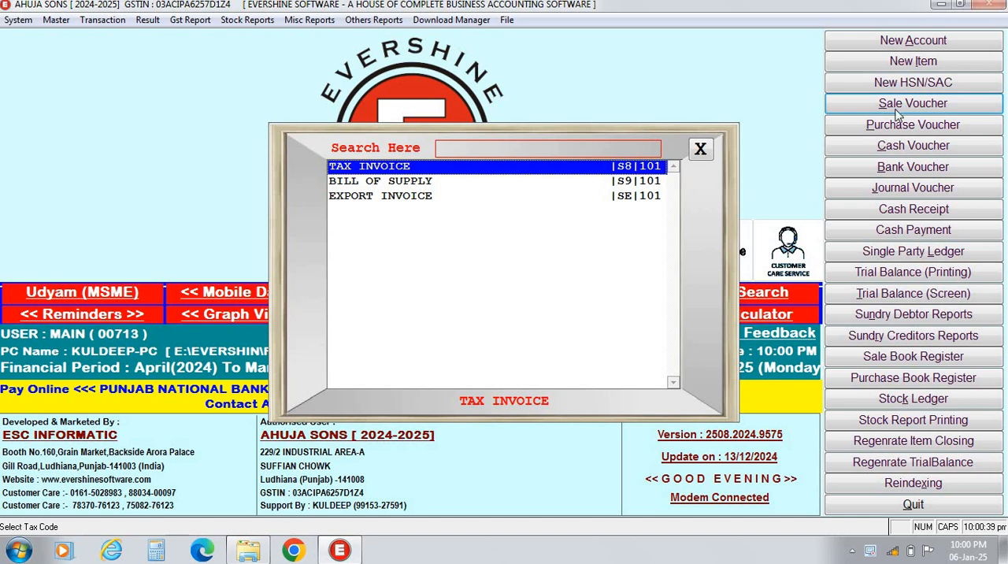
key("Return")
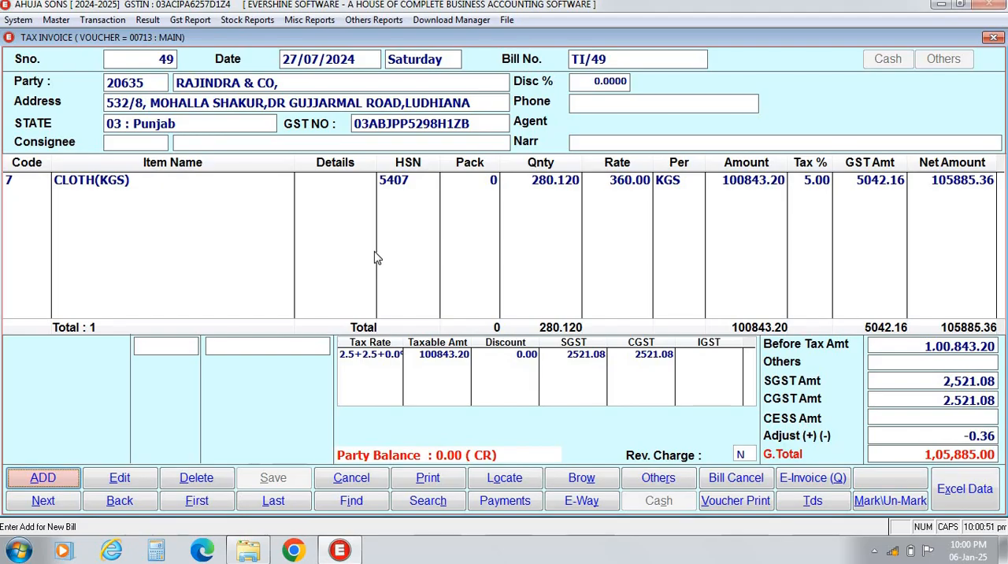
left_click(55, 480)
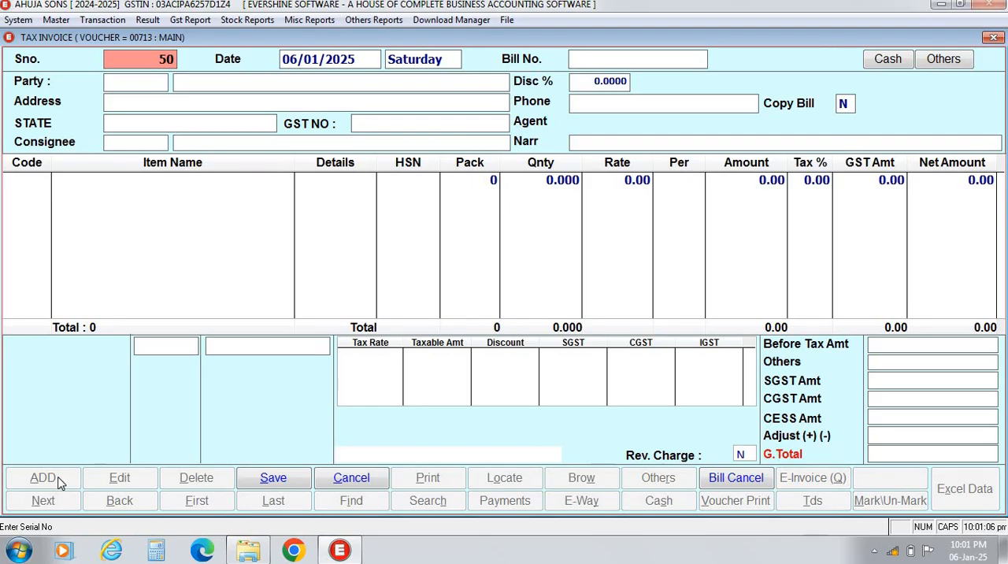
Date the bill 05/01/2025 and accept the suggested serial and bill numbers.
key("Return")
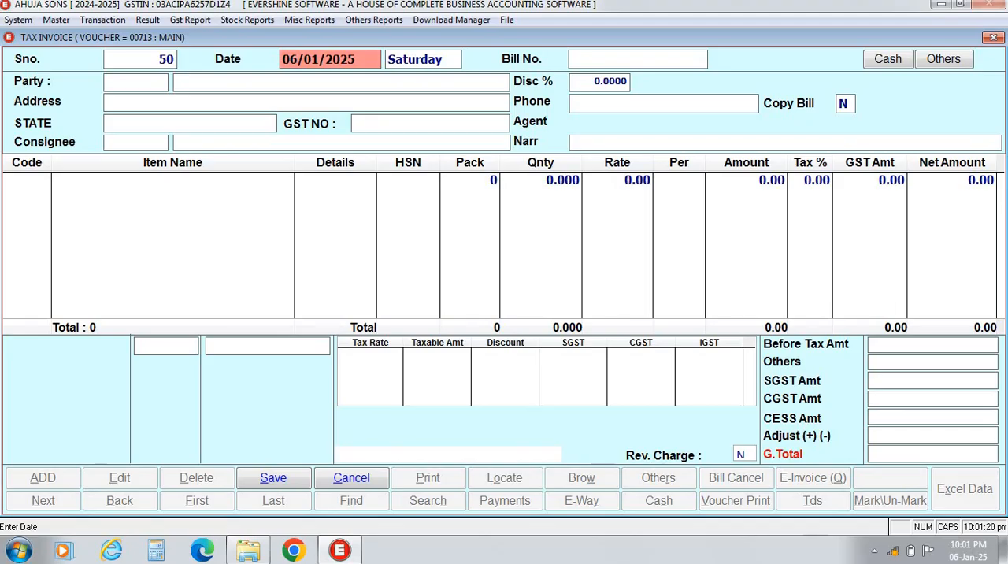
type("0501")
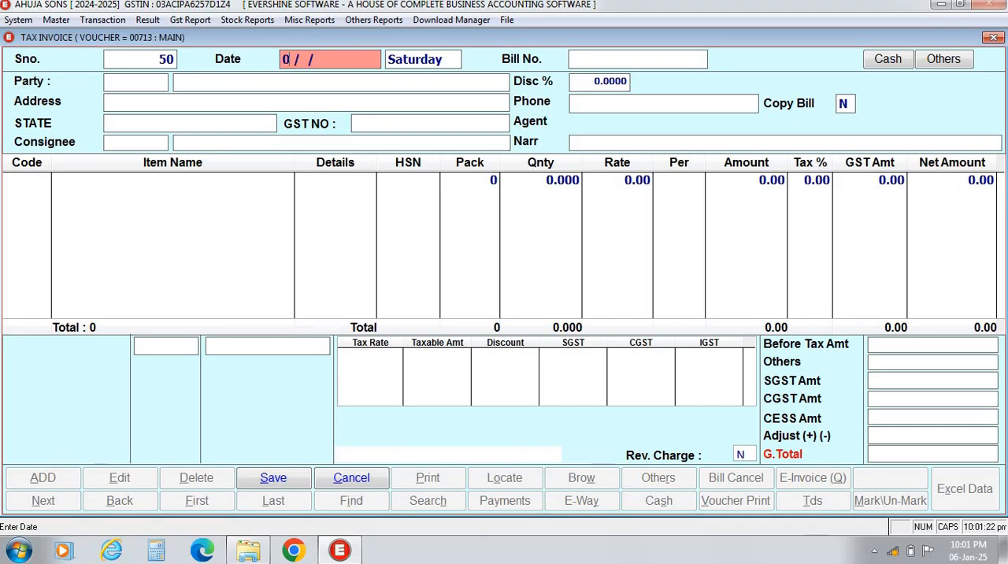
key("Return")
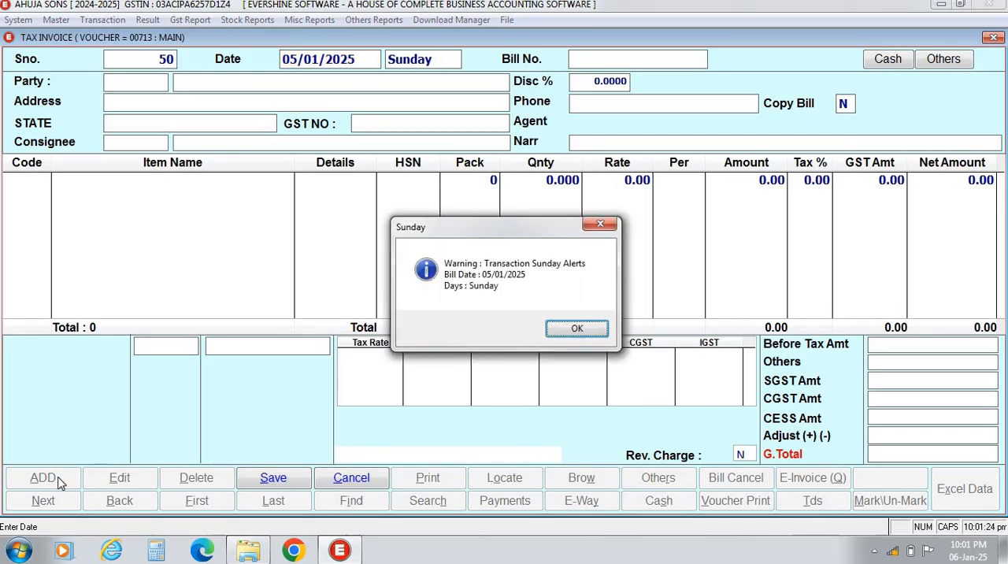
key("Return")
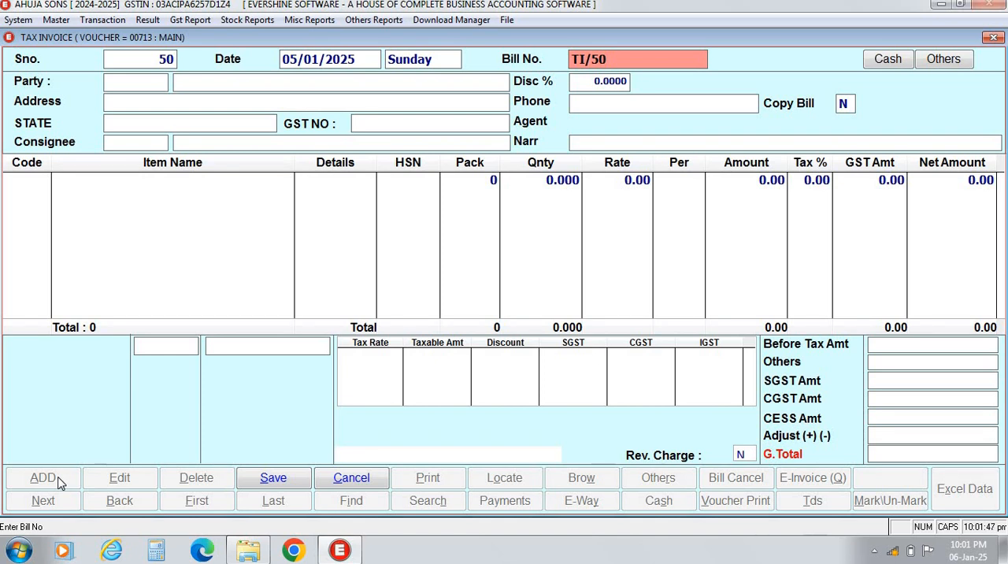
key("Return")
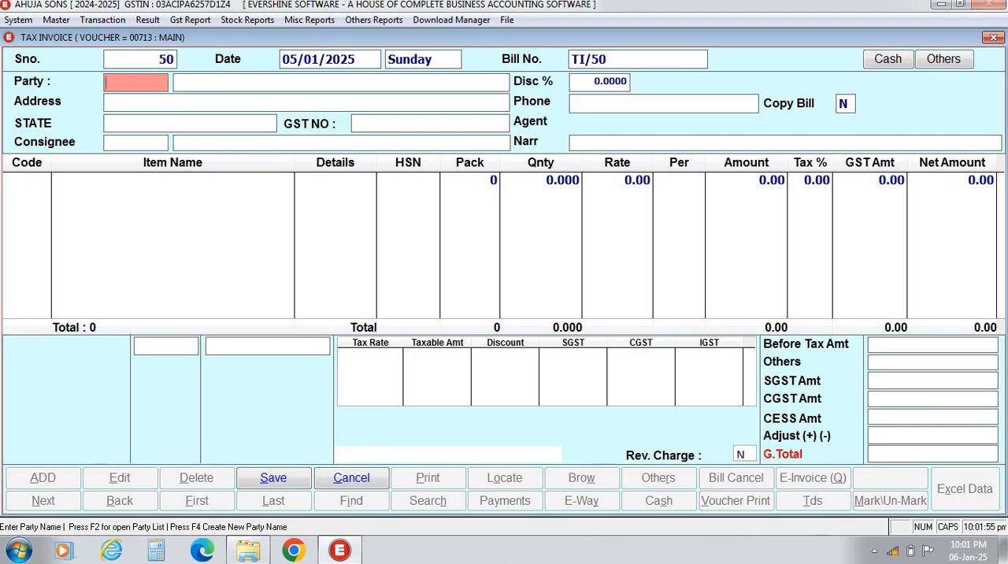
Find ANKUR NATURAL FIBRES in the account list, set it as the bill's party, and keep Copy Bill at N.
key("F2")
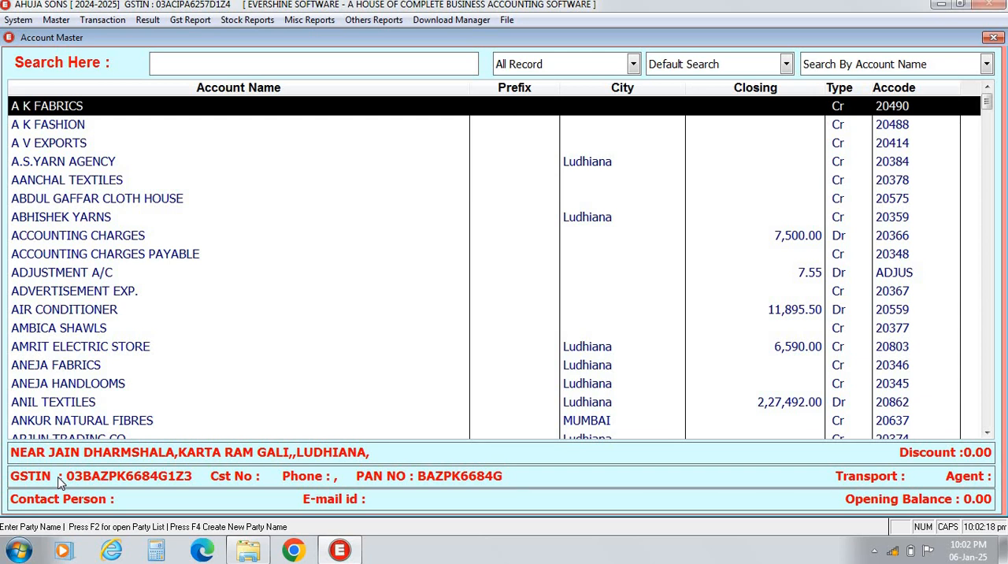
type("ANKU")
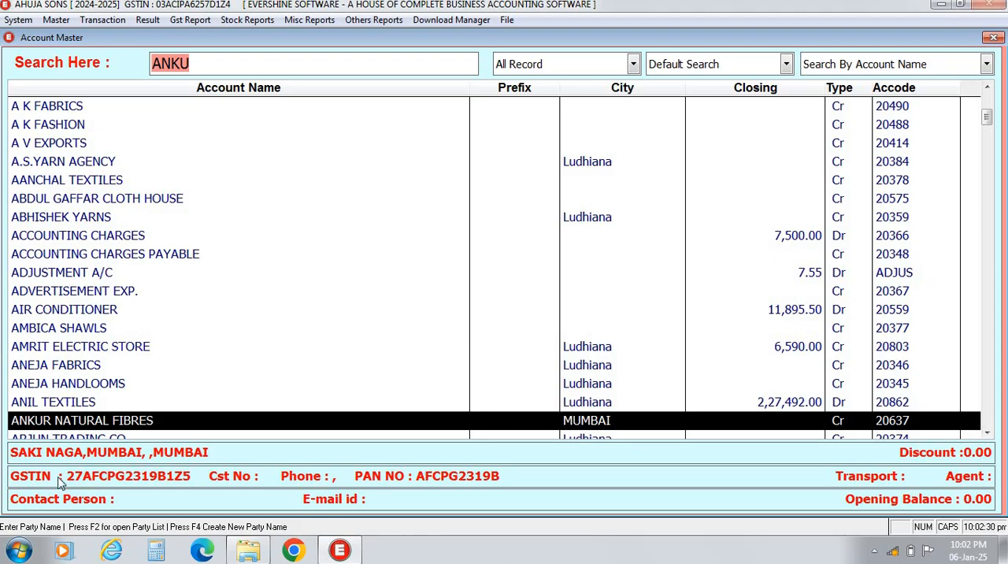
key("Return")
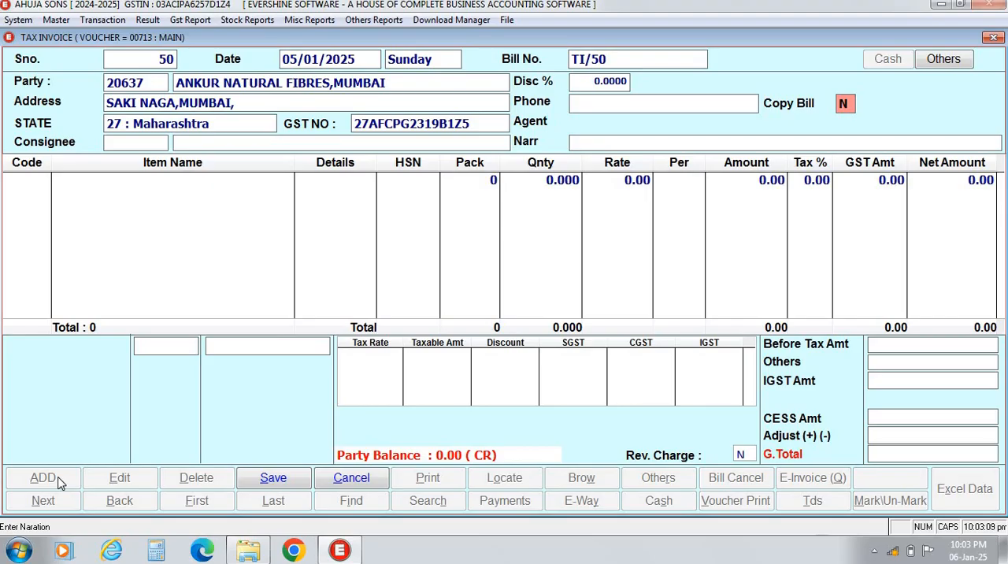
key("Return")
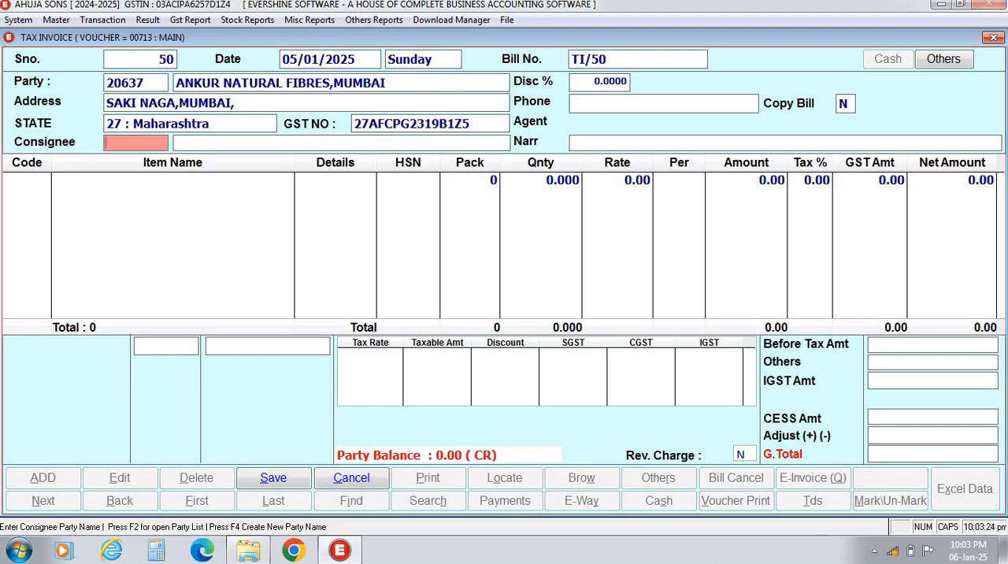
Choose AVLEEN TEXTILES from the account list as the consignee, dismissing the Windows color scheme prompt.
key("Return")
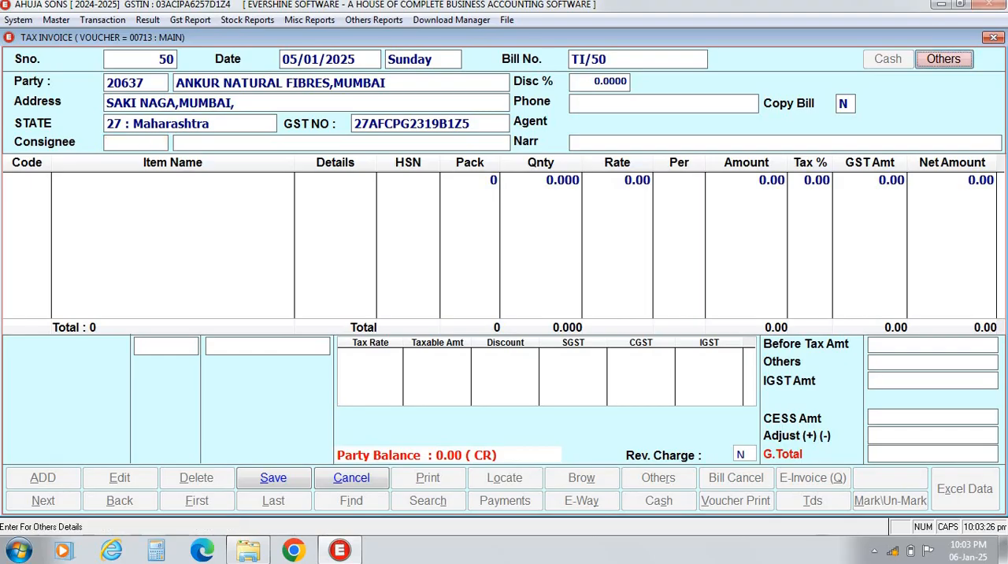
key("Up")
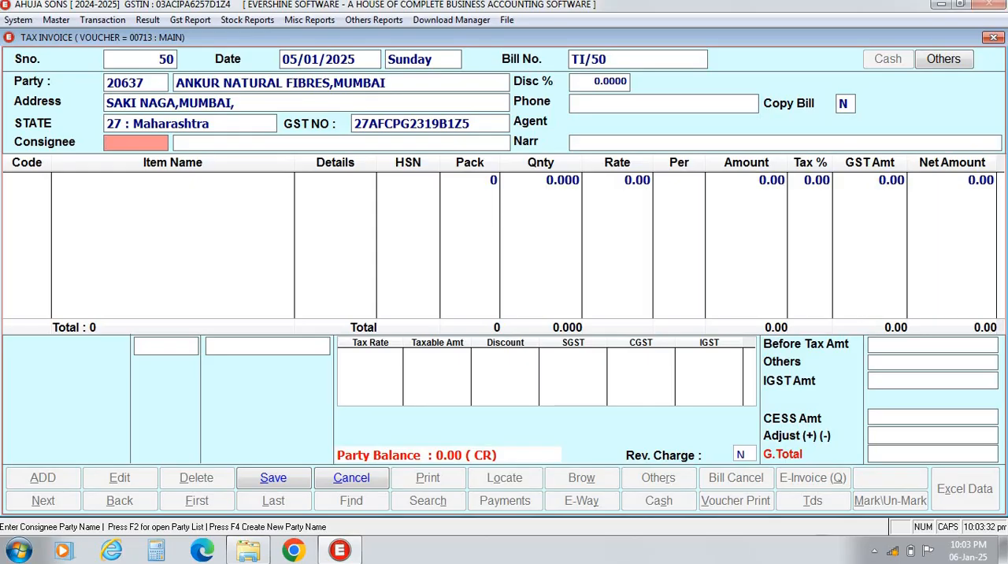
key("F2")
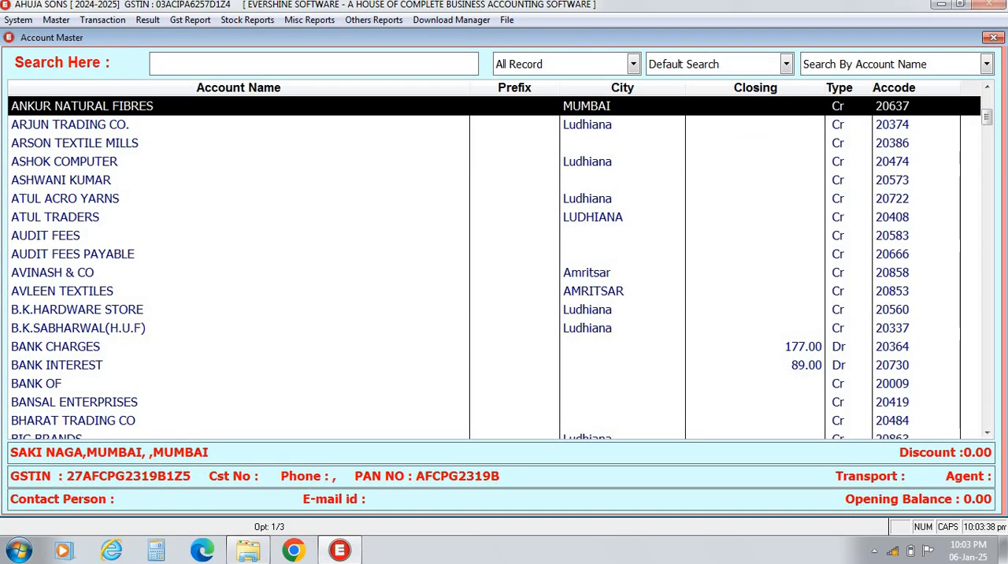
key("Down")
key("Down")
key("Down")
key("Down")
key("Down")
key("Down")
key("Down")
key("Down")
key("Down")
key("Down")
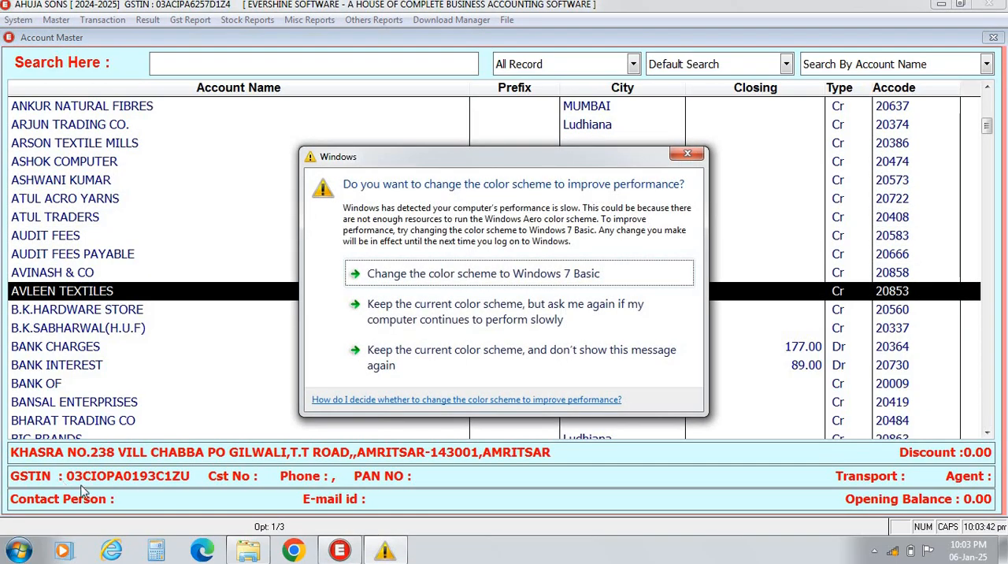
left_click(689, 161)
key("Return")
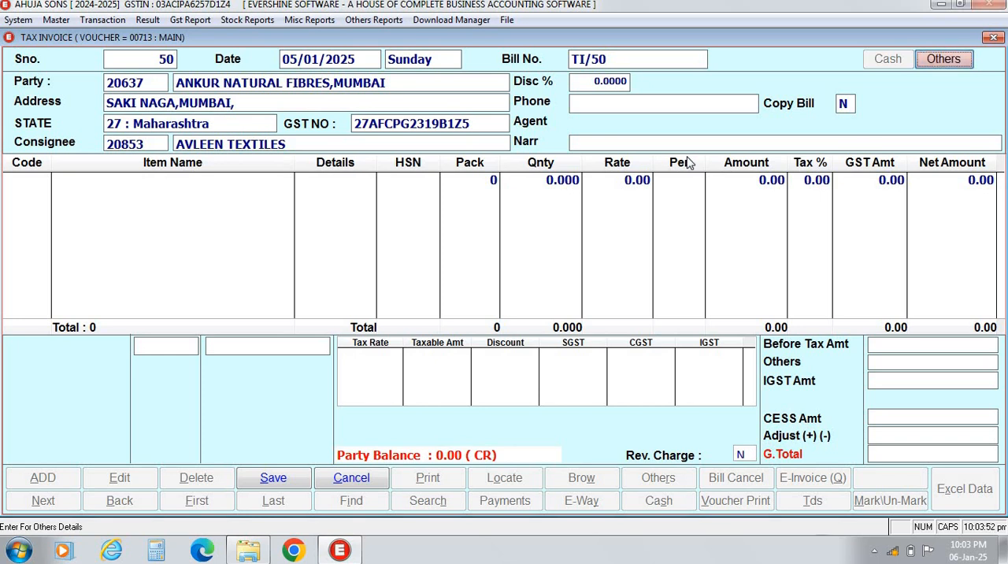
Open the bill's other details, accept the preset delivery and supply values, and keep the transaction type as Bill To-Ship To.
key("Return")
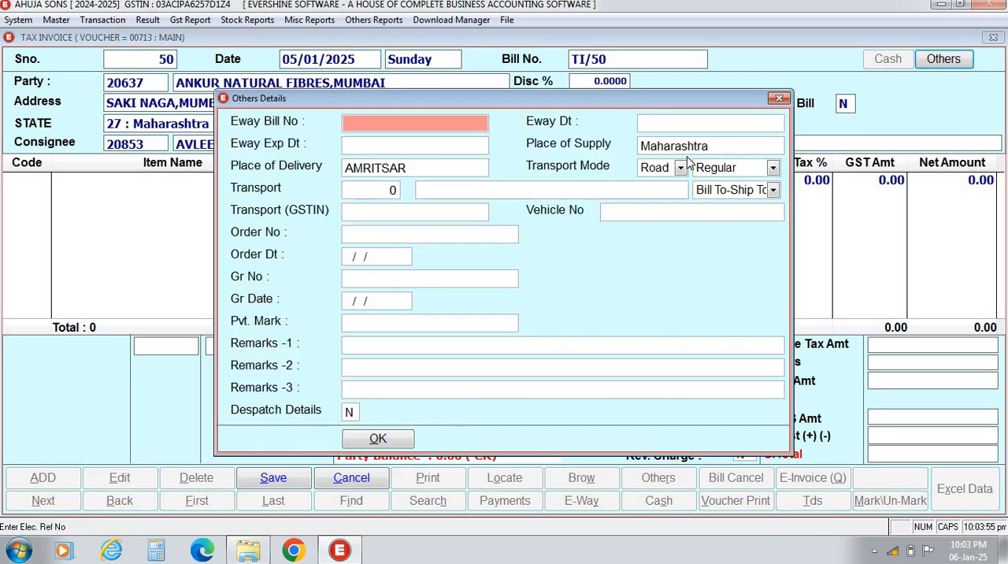
key("Return")
key("Return")
key("Return")
key("Return")
key("Return")
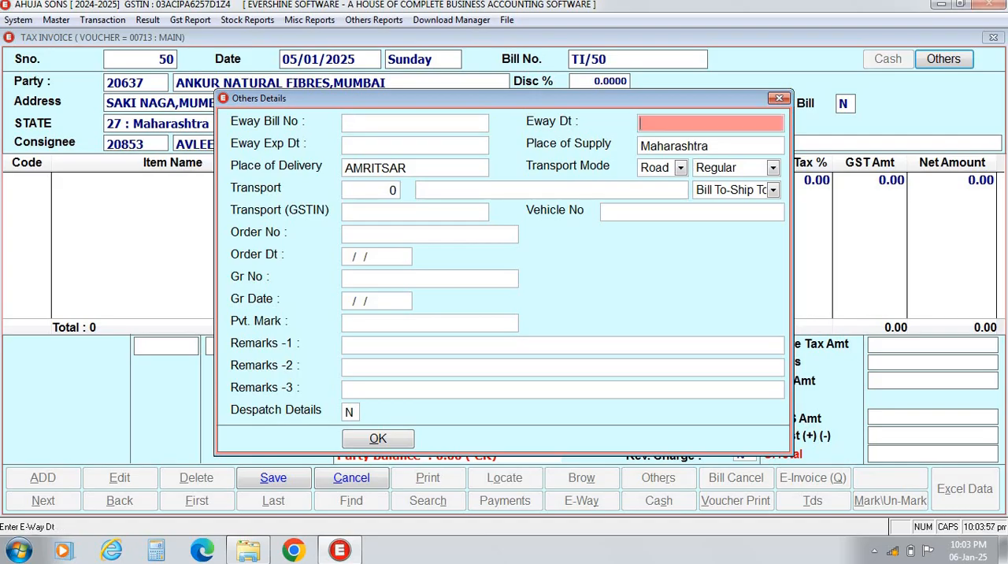
key("Return")
key("Return")
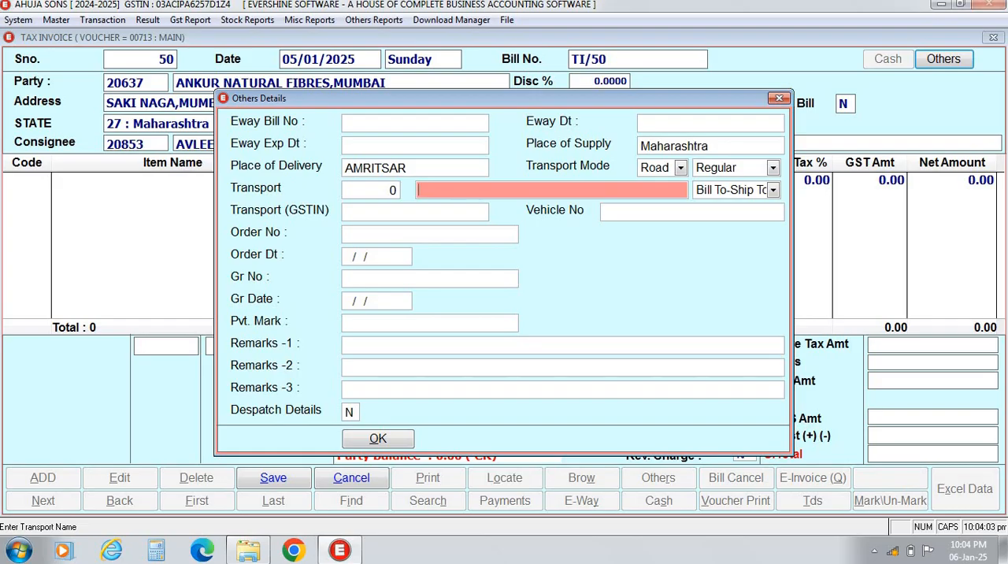
key("Return")
key("alt+Down")
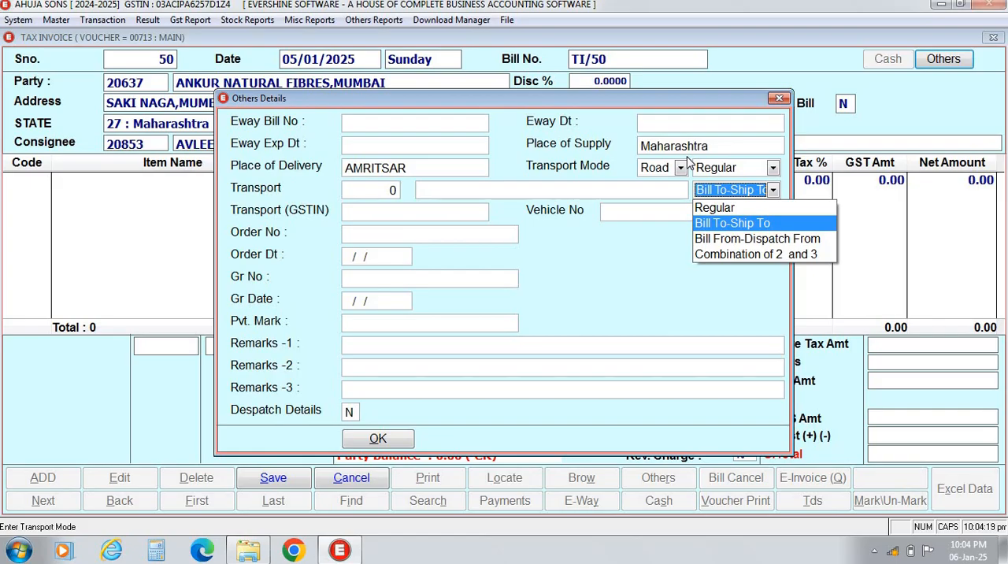
key("Return")
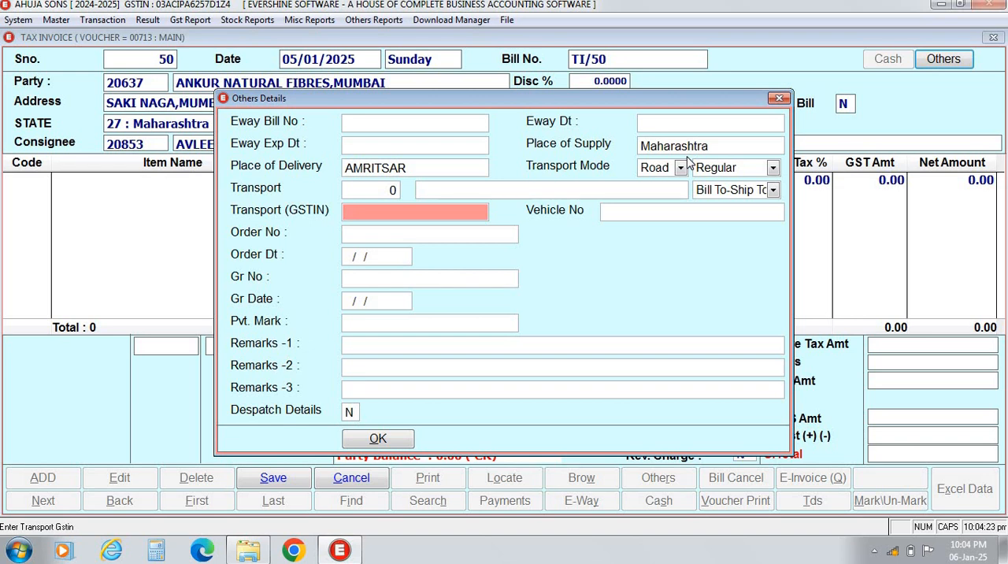
Leave the remaining transport, order, GR and remarks fields blank, keep Despatch Details at N, and confirm the other details.
key("Return")
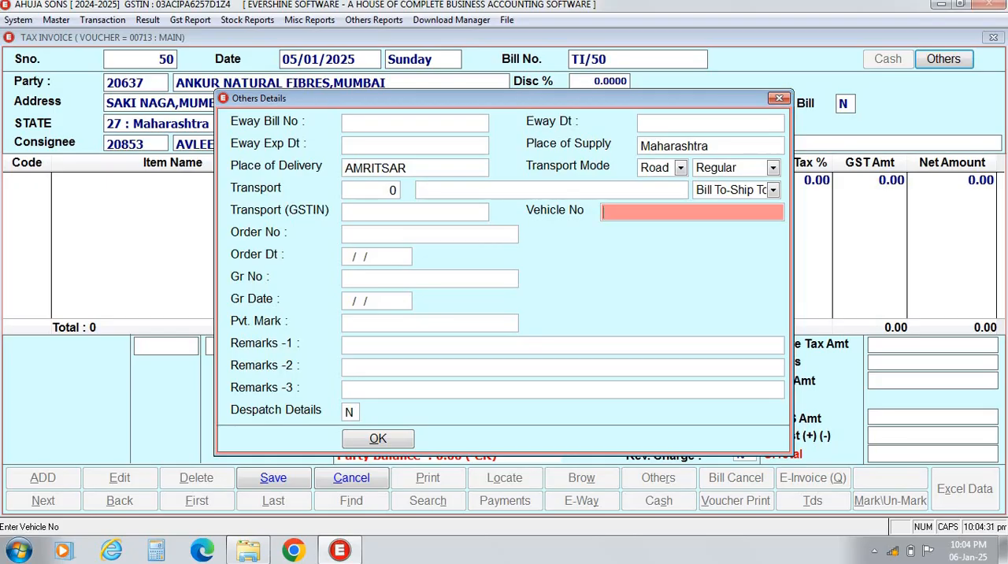
key("Return")
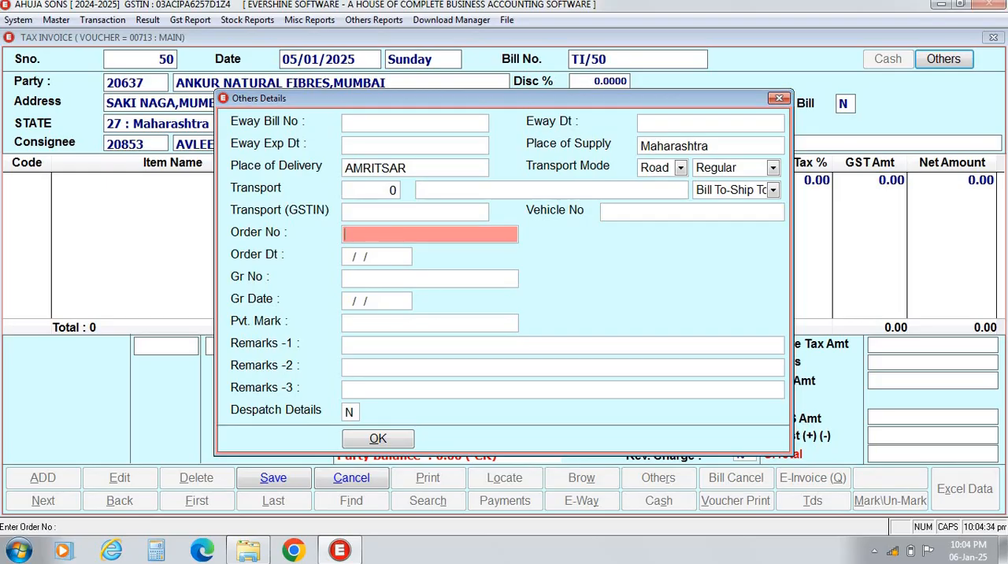
key("Return")
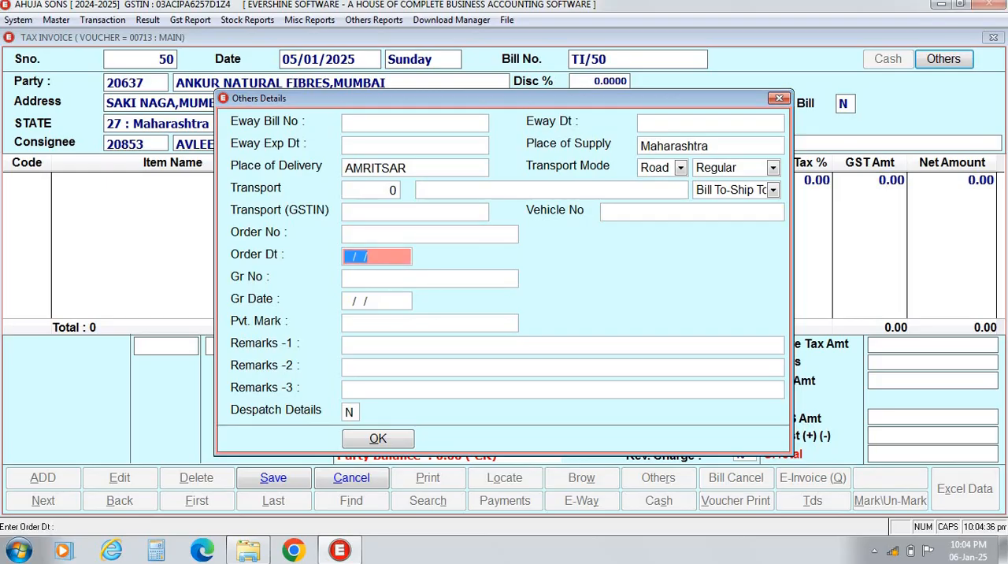
key("Return")
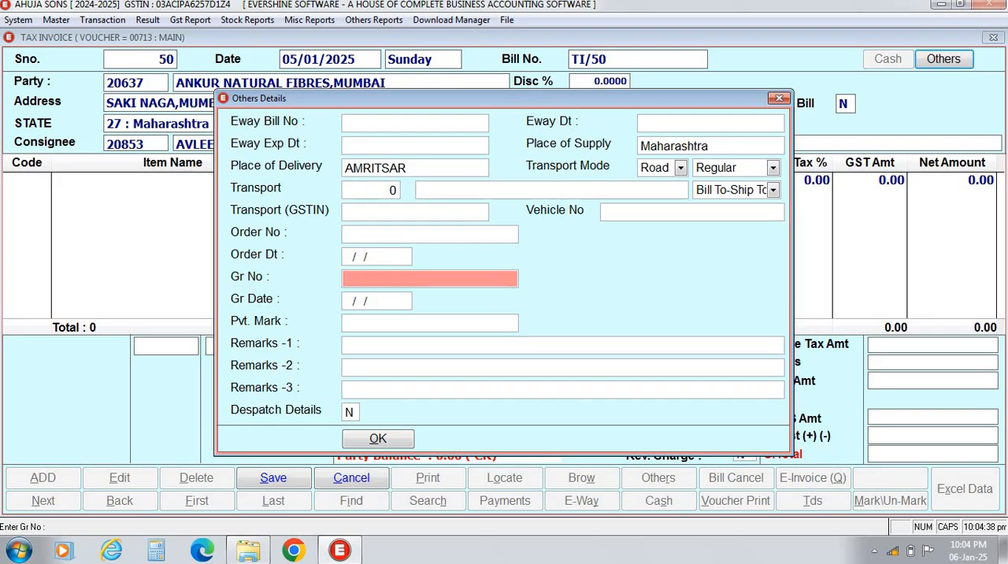
key("Return")
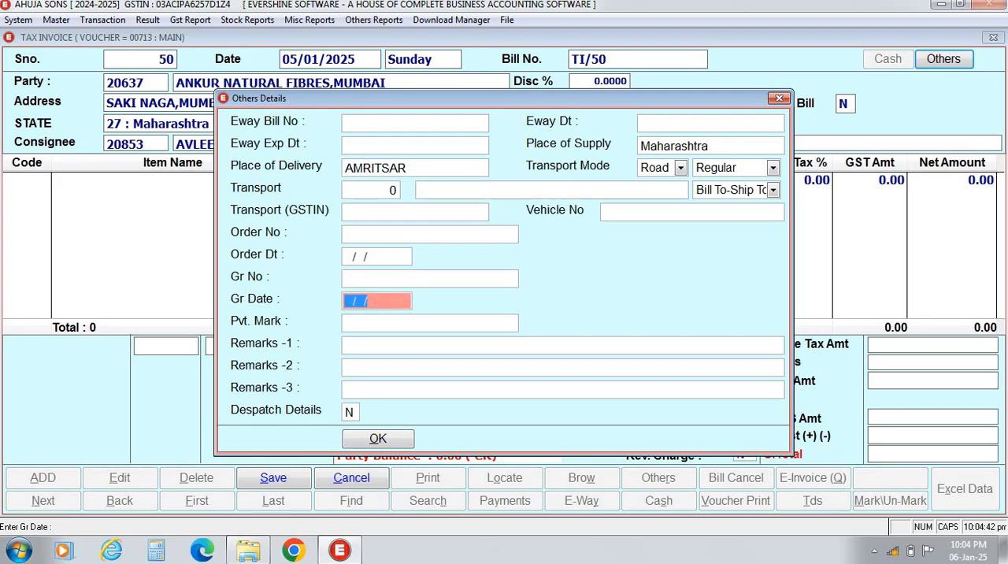
key("Return")
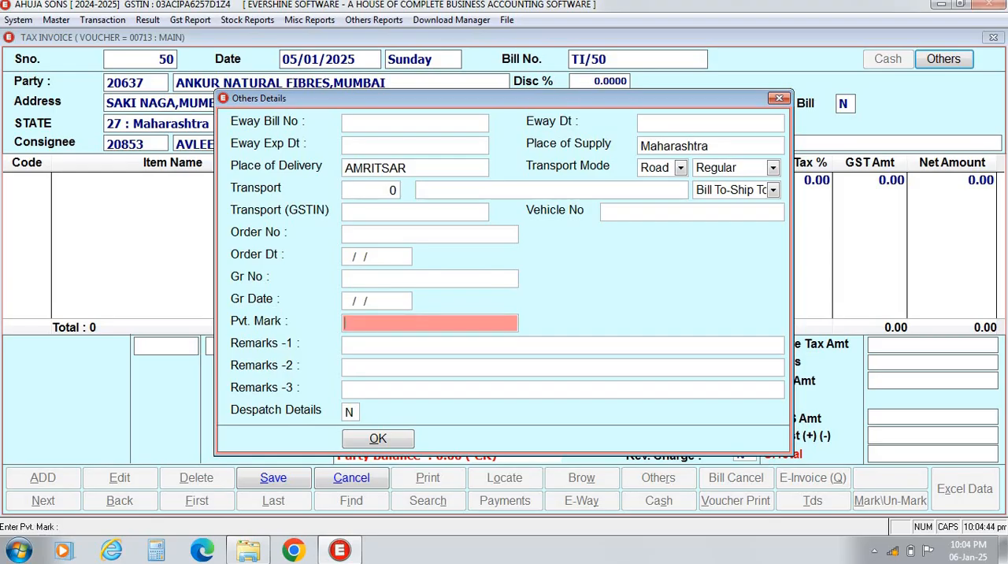
key("Return")
key("Return")
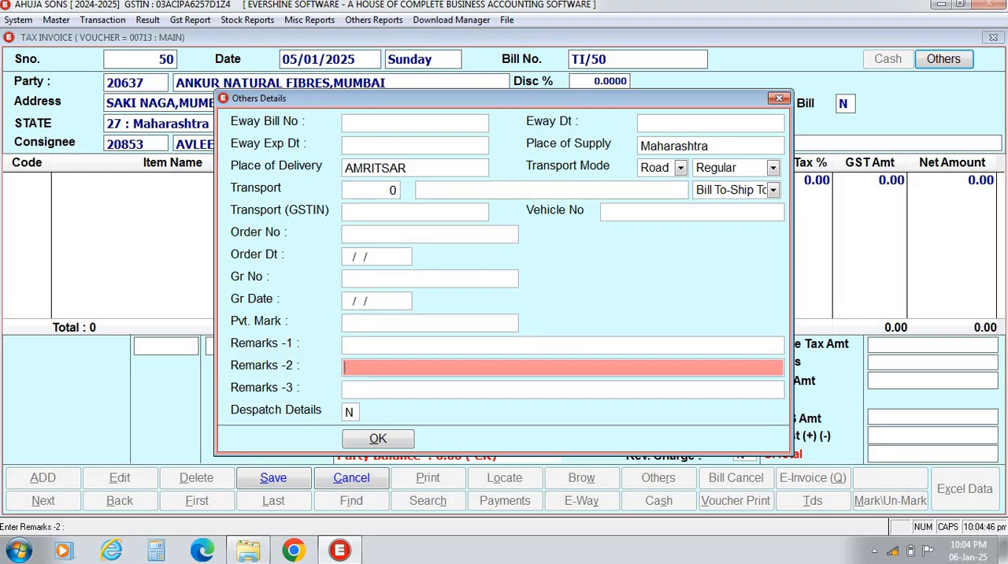
key("Return")
key("Return")
key("Return")
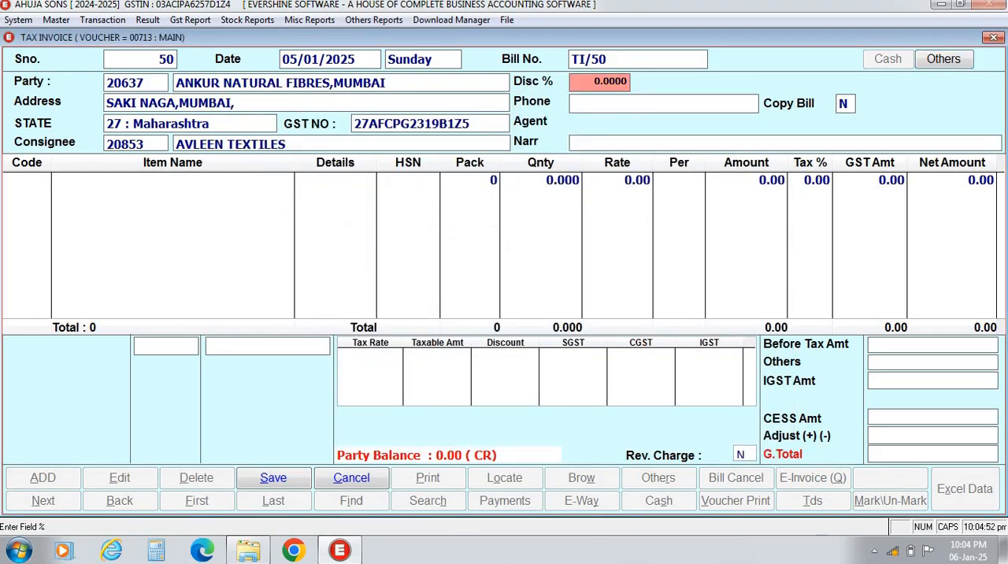
Set the bill's discount to 5 percent and leave the narration blank.
type("5 .")
key("Return")
key("Up")
key("Return")
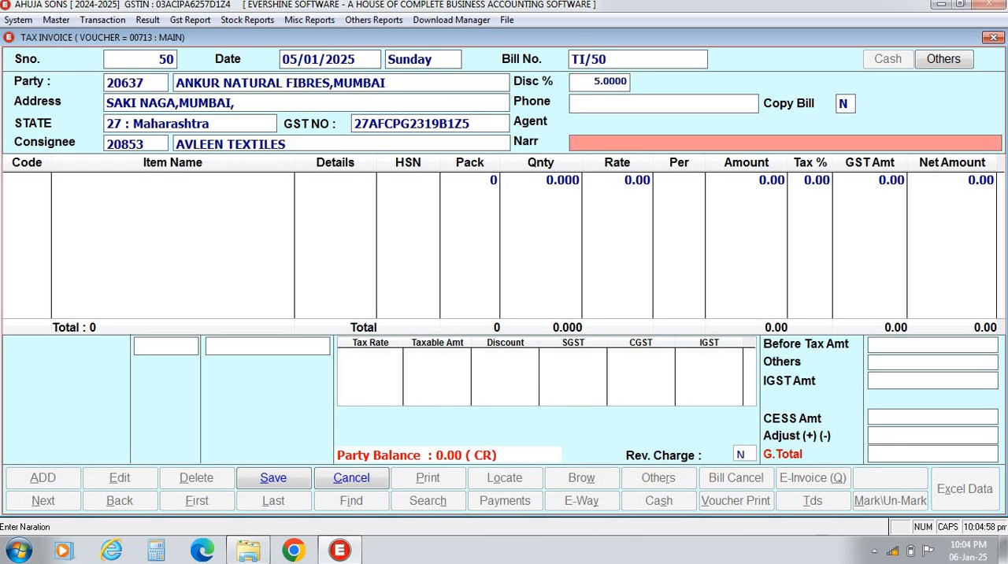
key("Return")
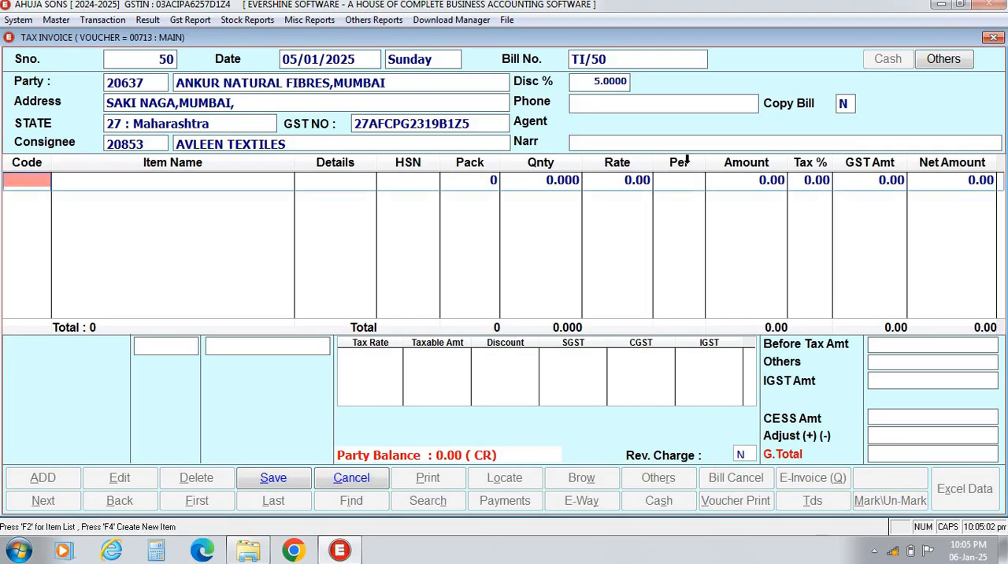
Choose CLOTH(KGS) from the item list as the invoice's first item.
key("F2")
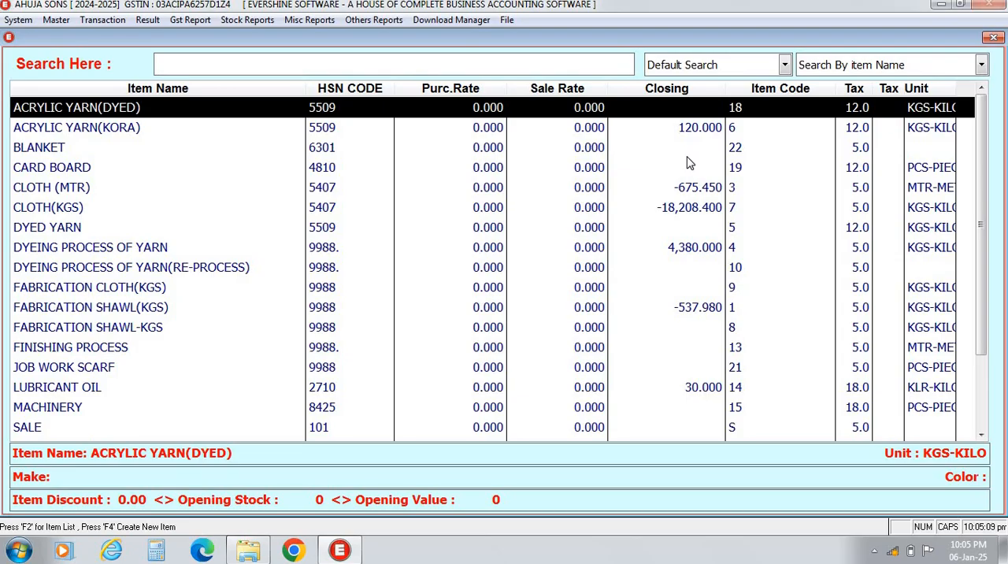
key("Down")
key("Down")
key("Down")
key("Down")
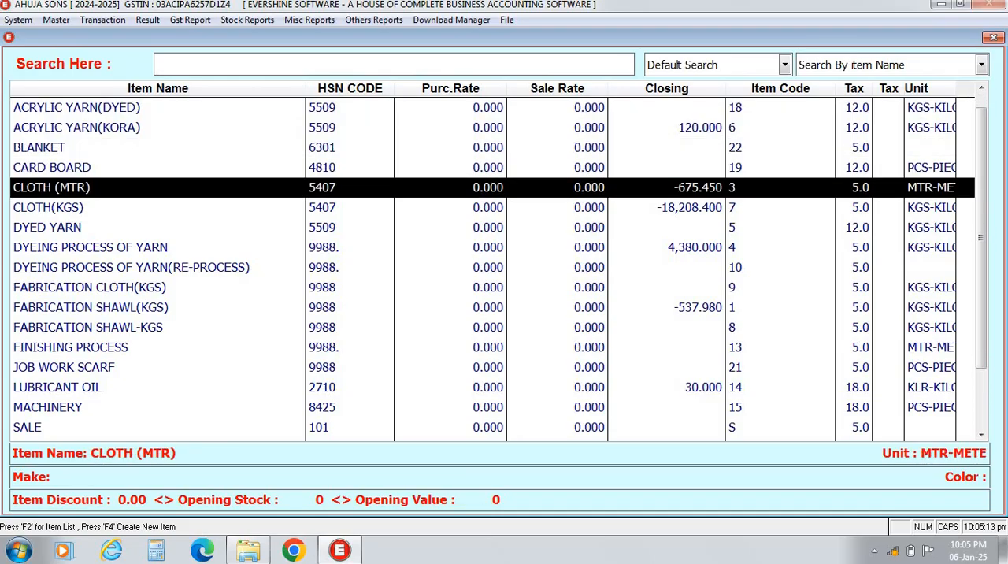
key("Down")
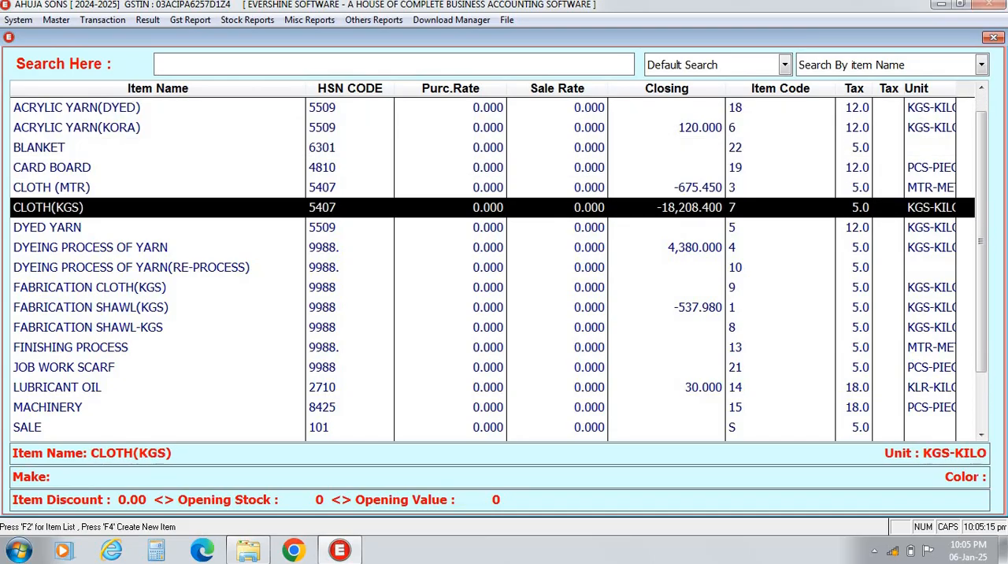
key("Return")
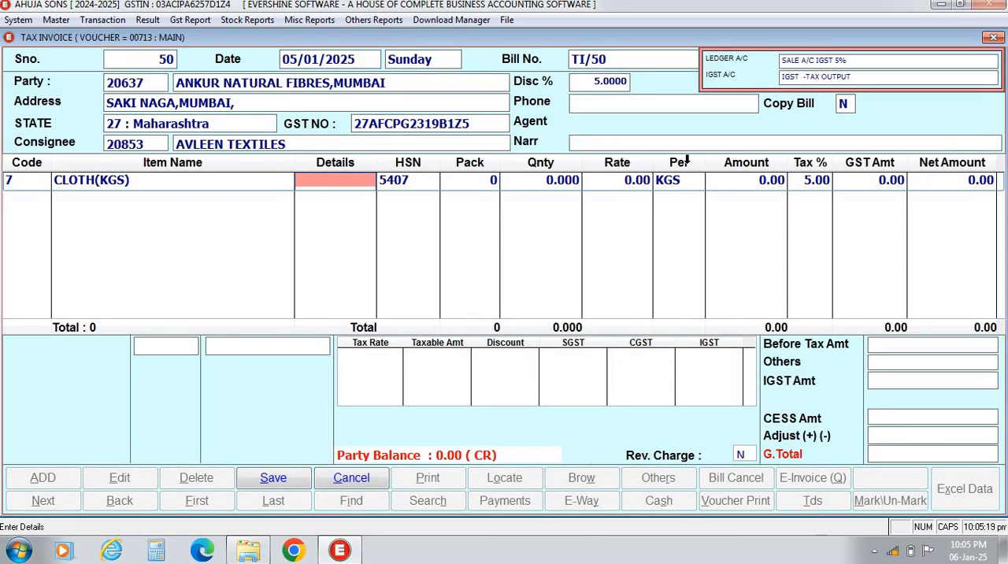
Leave the item's details and pack unfilled and enter quantity 1250 at rate 250, dismissing the Windows color scheme prompt.
key("Return")
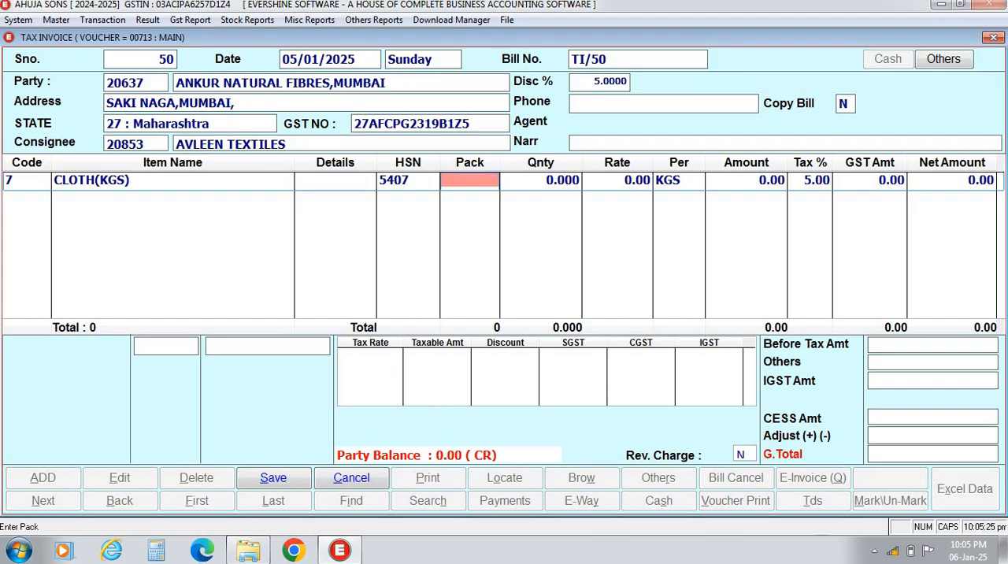
key("Return")
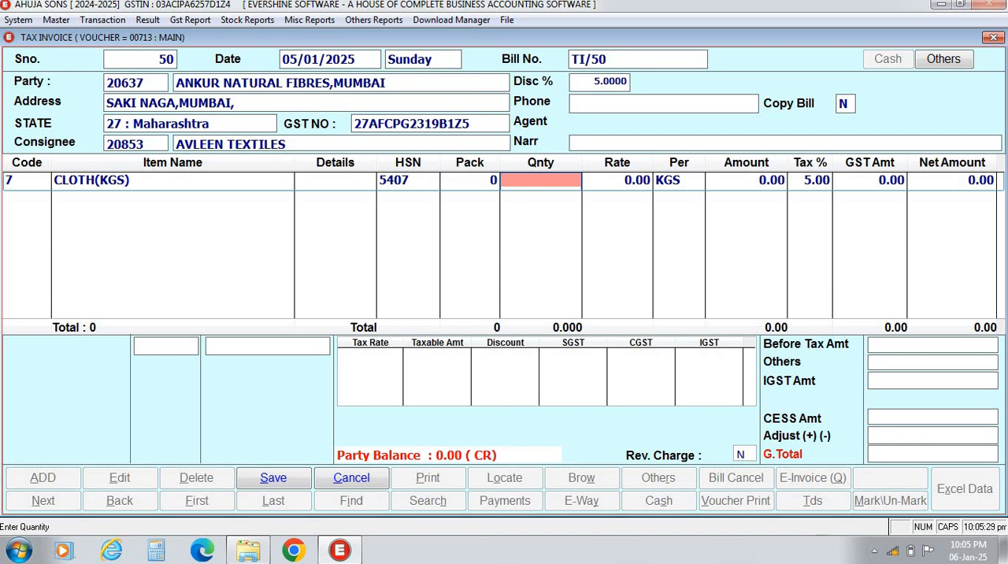
type("1250 .")
key("Return")
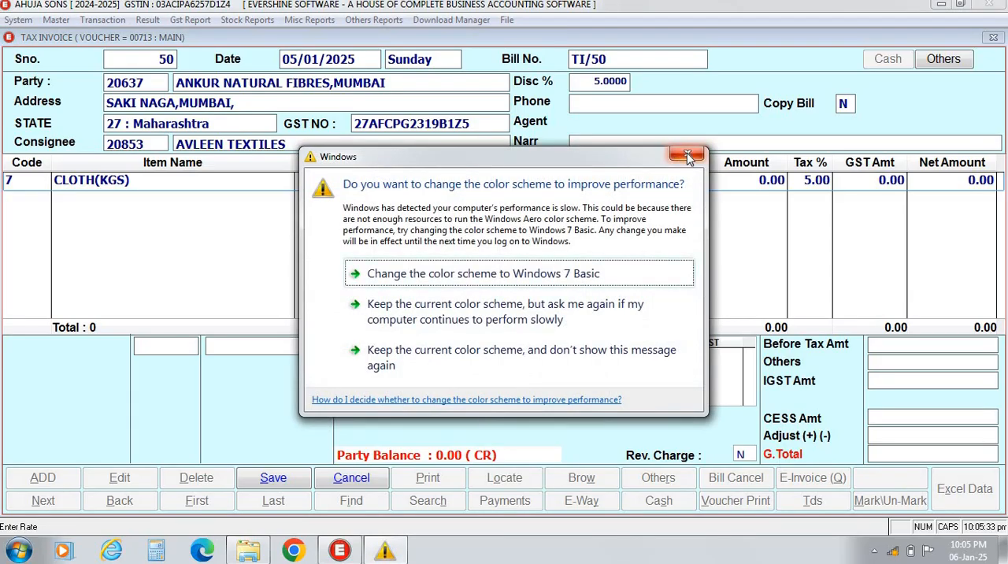
left_click(687, 157)
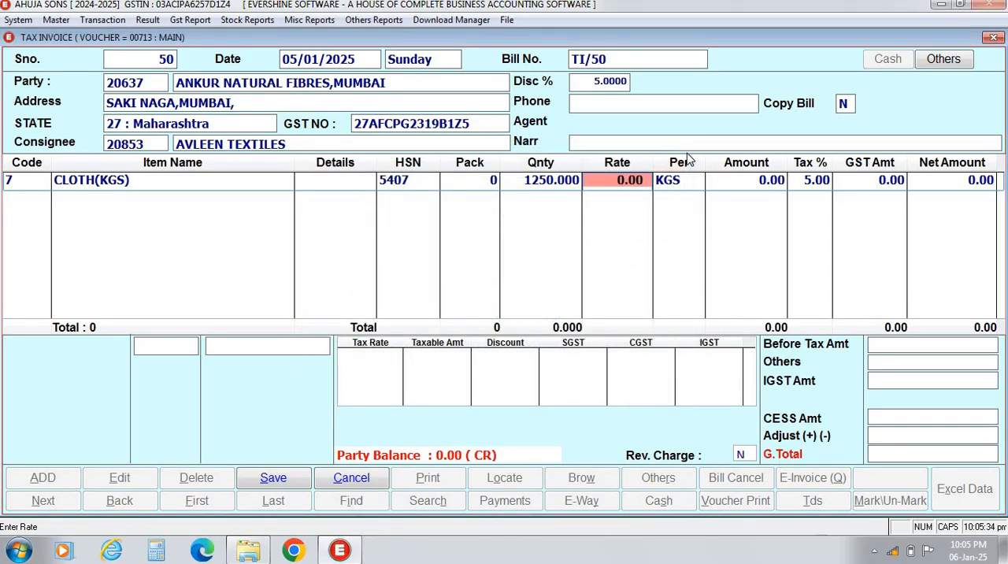
type("250")
key("Return")
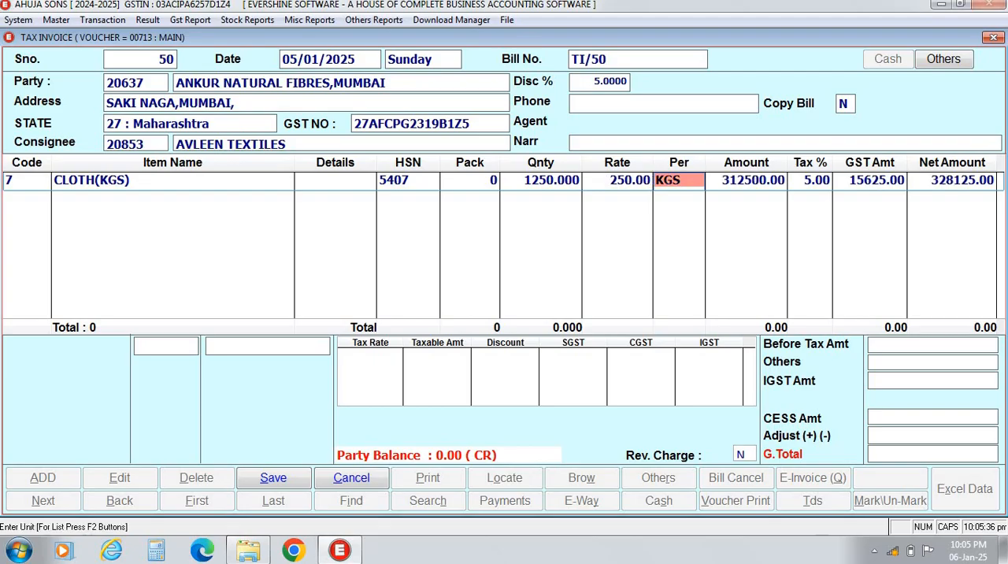
Keep KGS as the unit and accept the calculated amount, 5 percent discount, tax and net amount to complete the CLOTH(KGS) line.
key("Return")
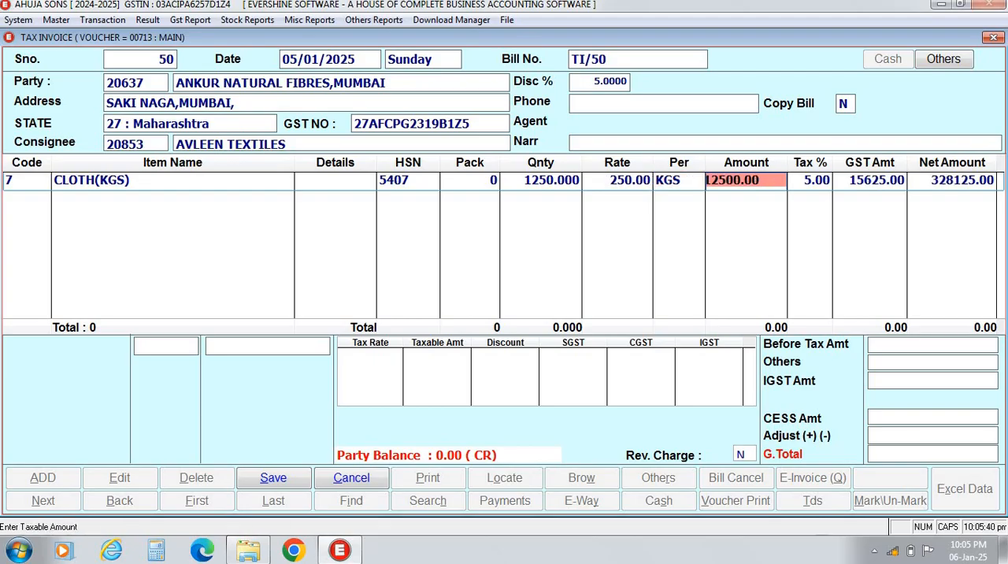
key("Return")
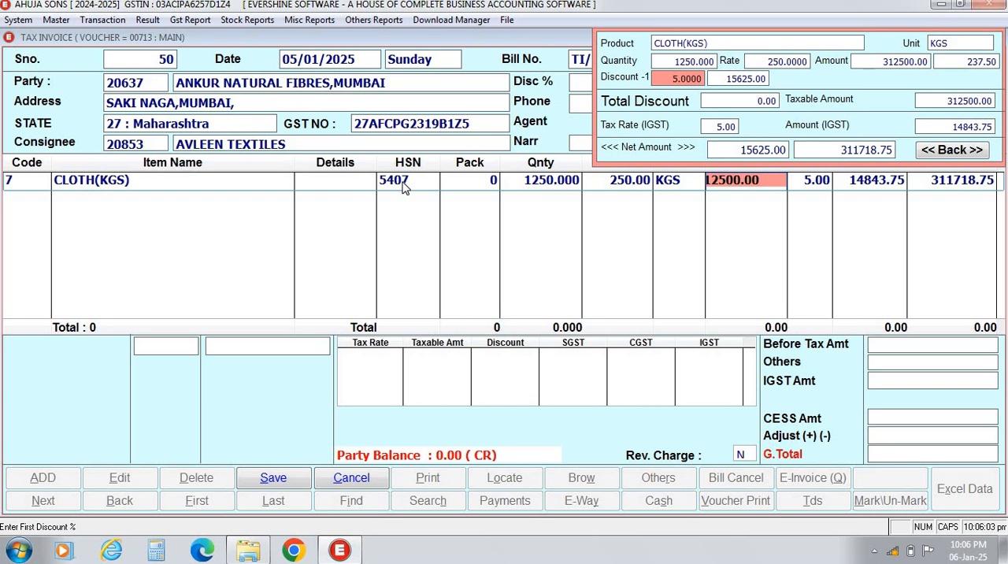
key("Return")
key("Return")
key("Return")
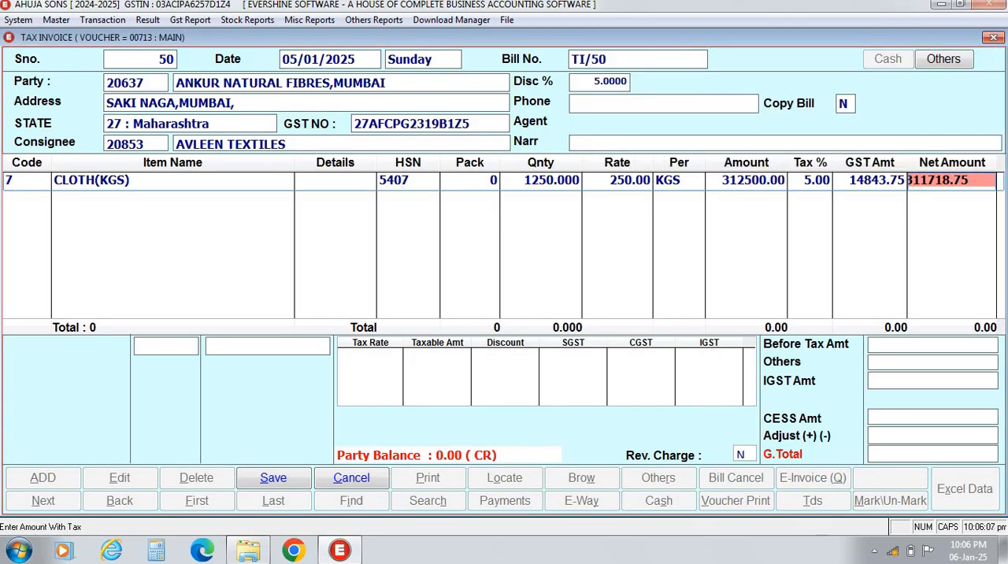
key("Return")
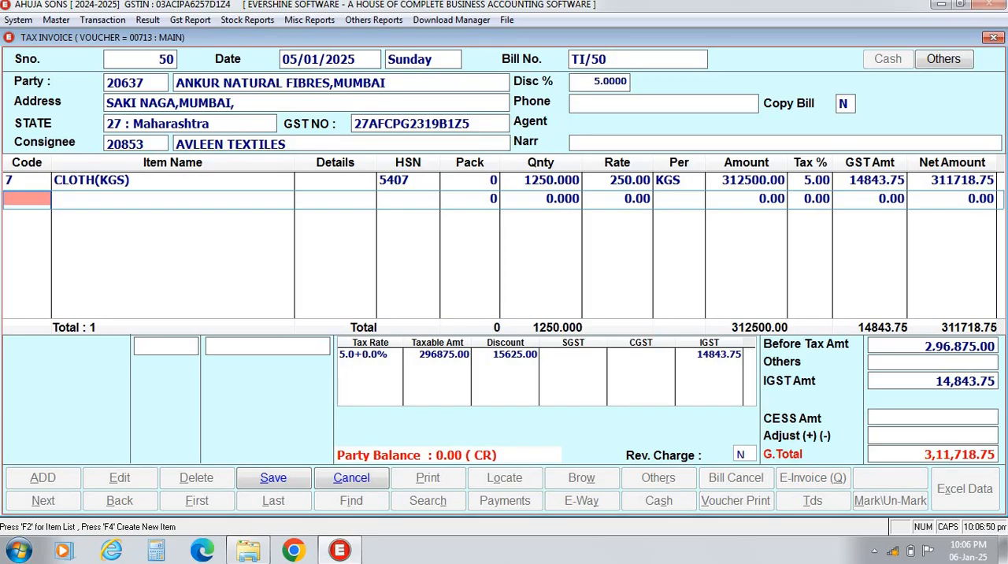
End item entry without extra charges, accept the preset adjustment, and save the bill, acknowledging the E-Way Bill notice.
key("Return")
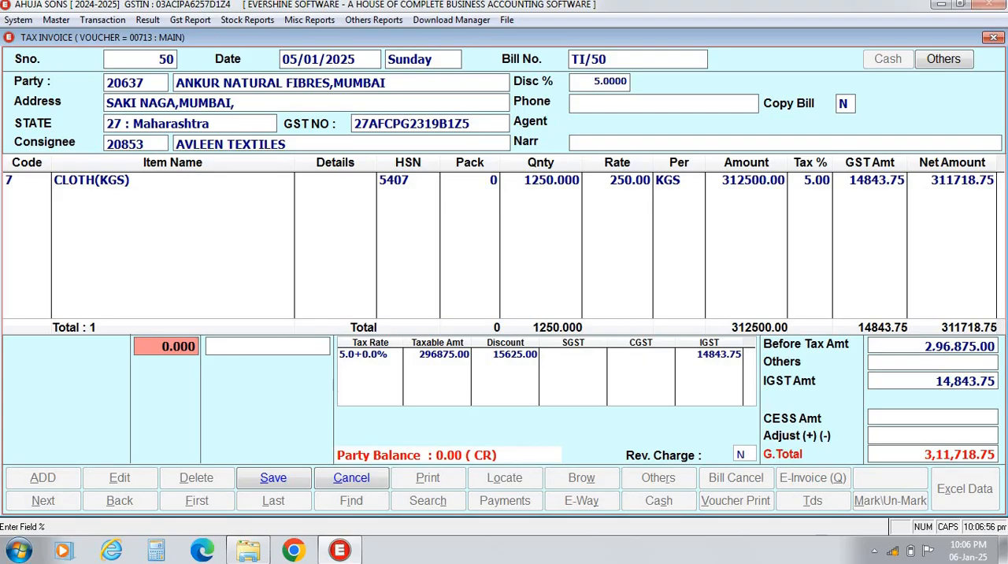
key("Return")
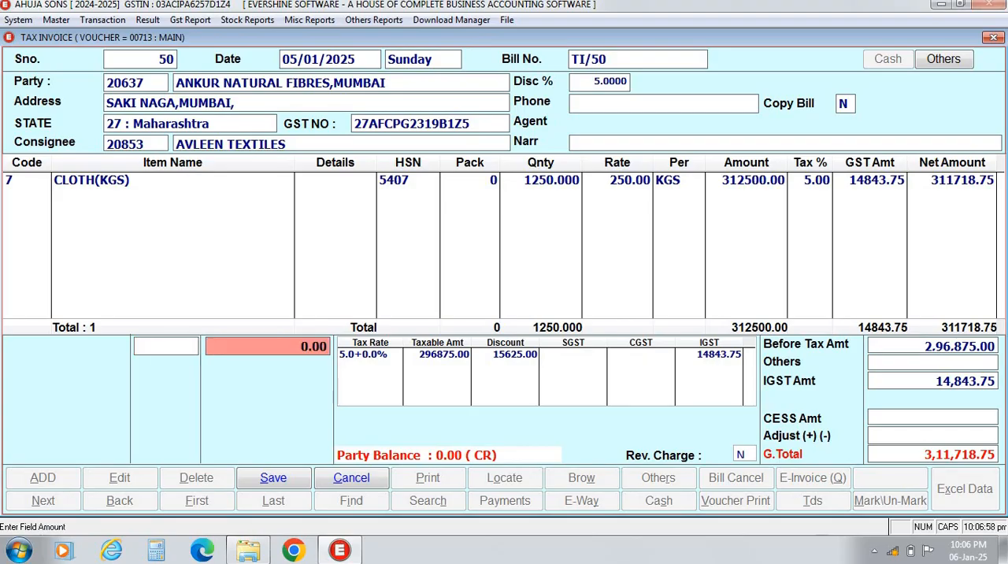
key("Return")
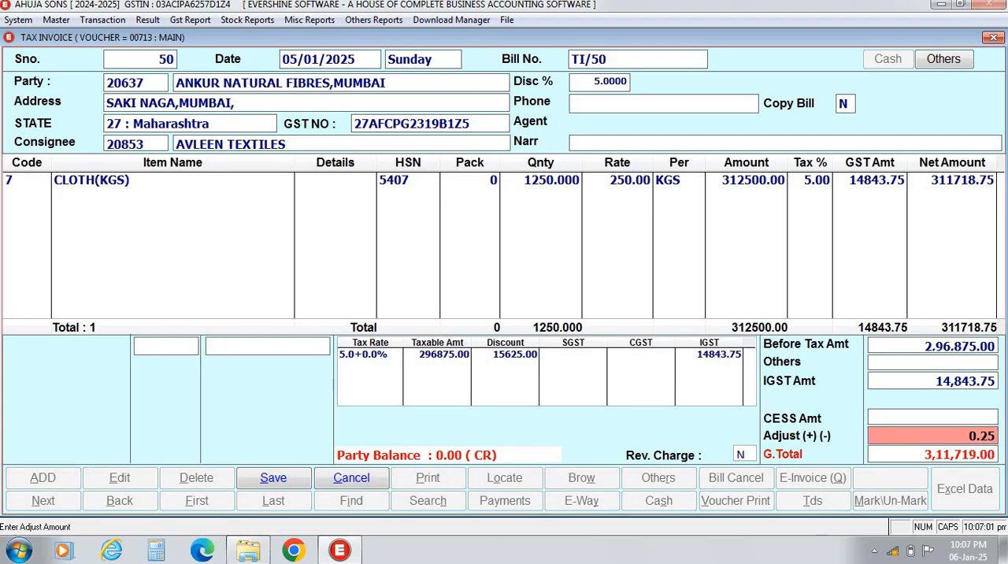
key("Return")
key("Return")
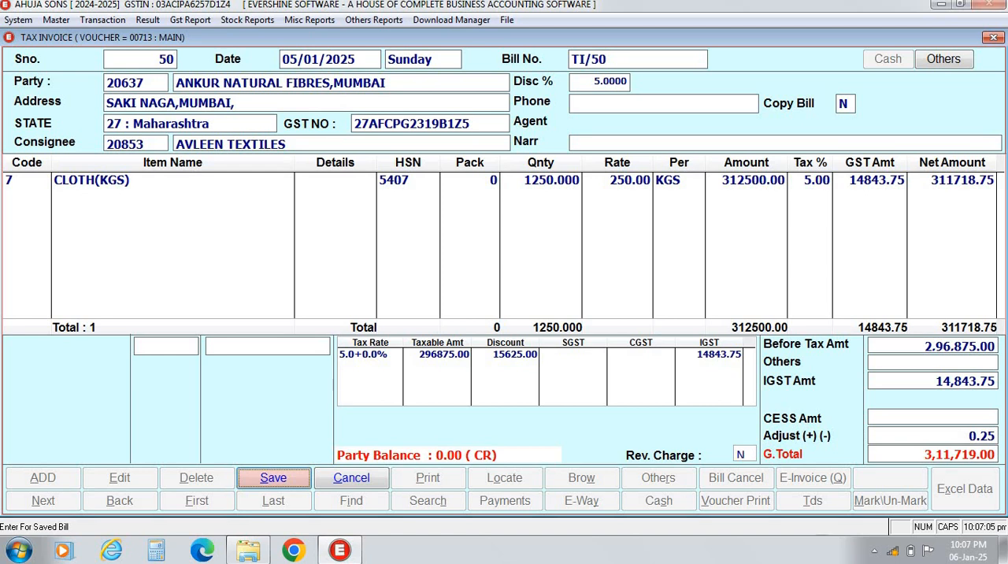
key("Return")
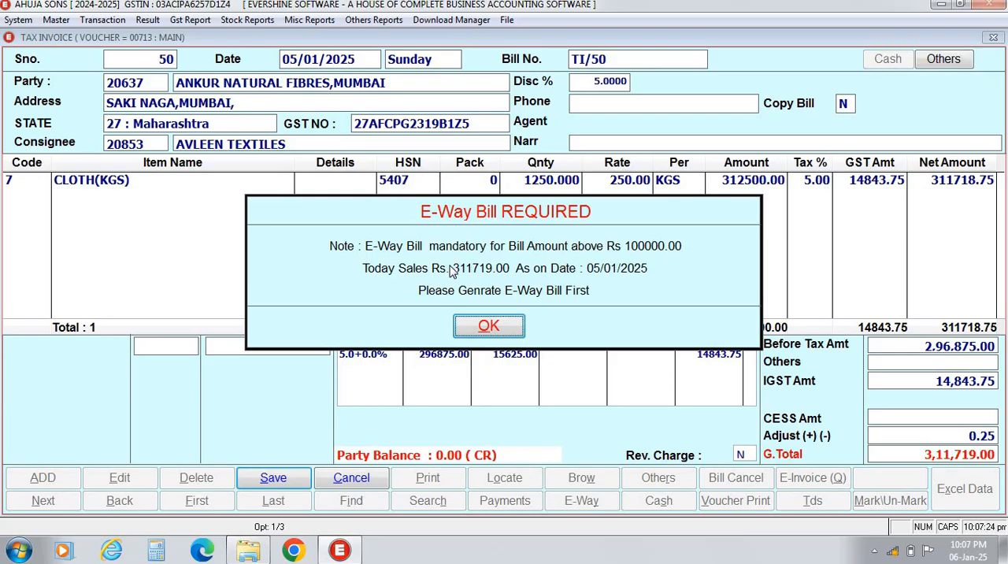
left_click(489, 326)
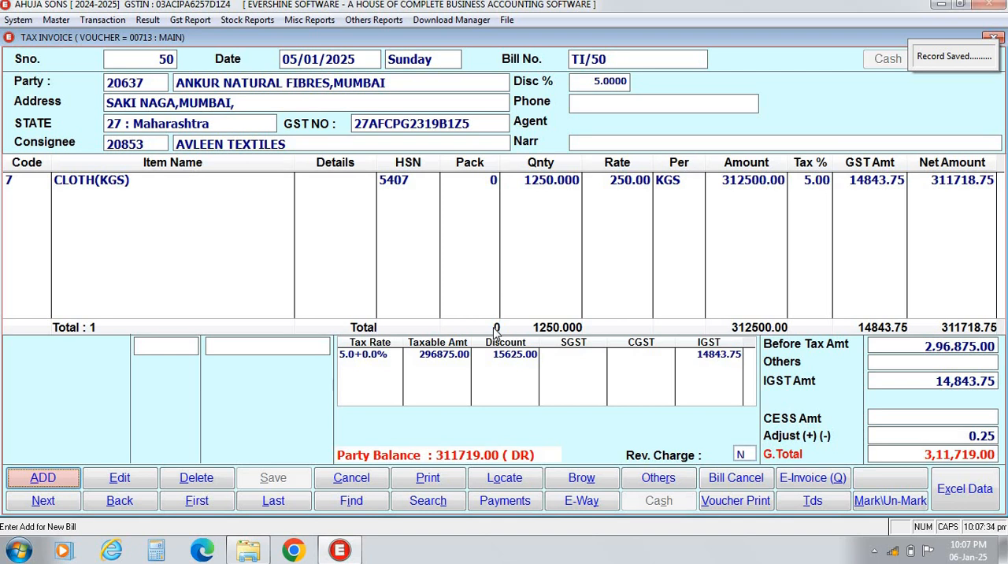
Open the print options for bill 50, set 4 copies and keep the bill type as ORIGINAL, dismissing the Windows color scheme prompt.
left_click(426, 480)
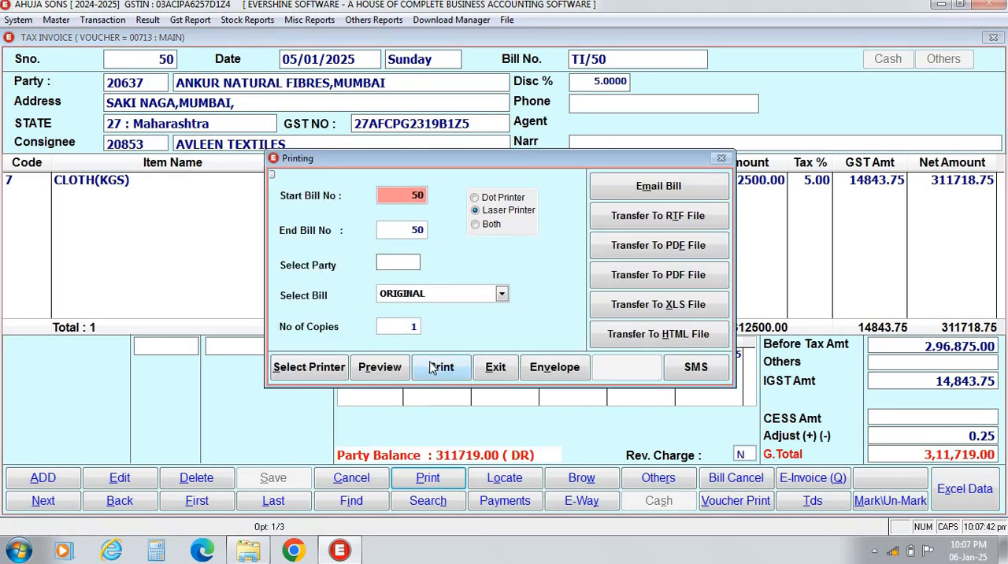
left_click(390, 328)
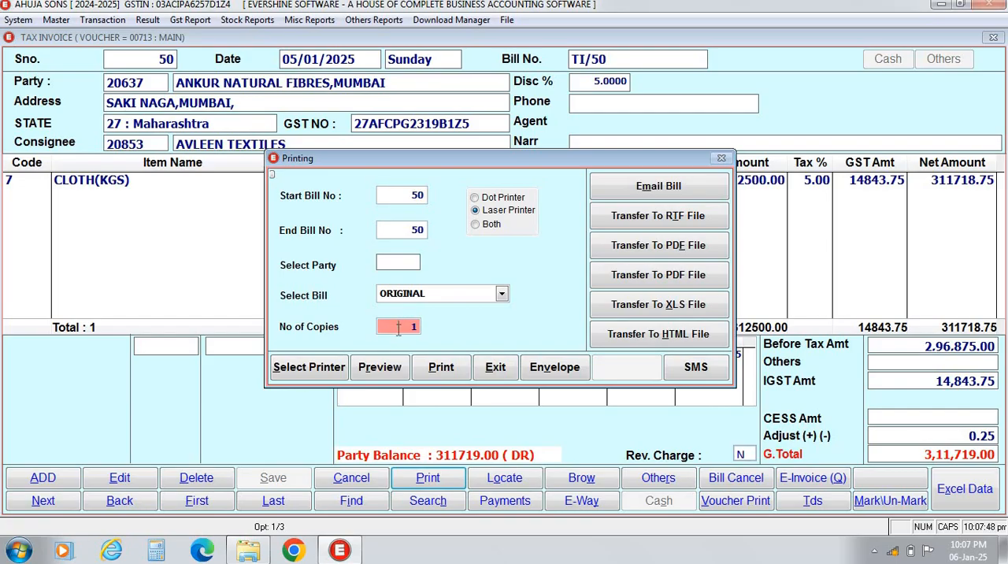
type("4")
key("Return")
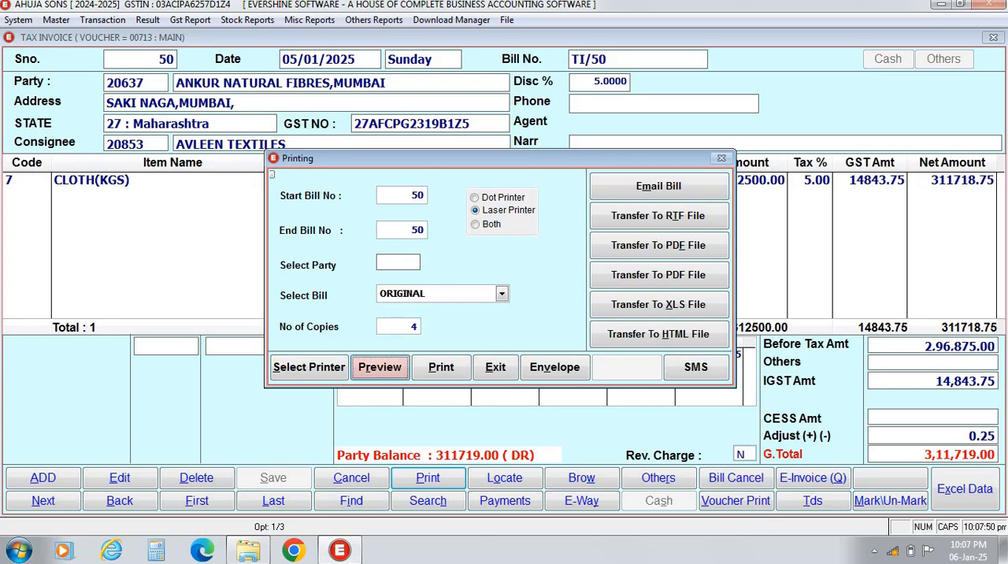
left_click(501, 293)
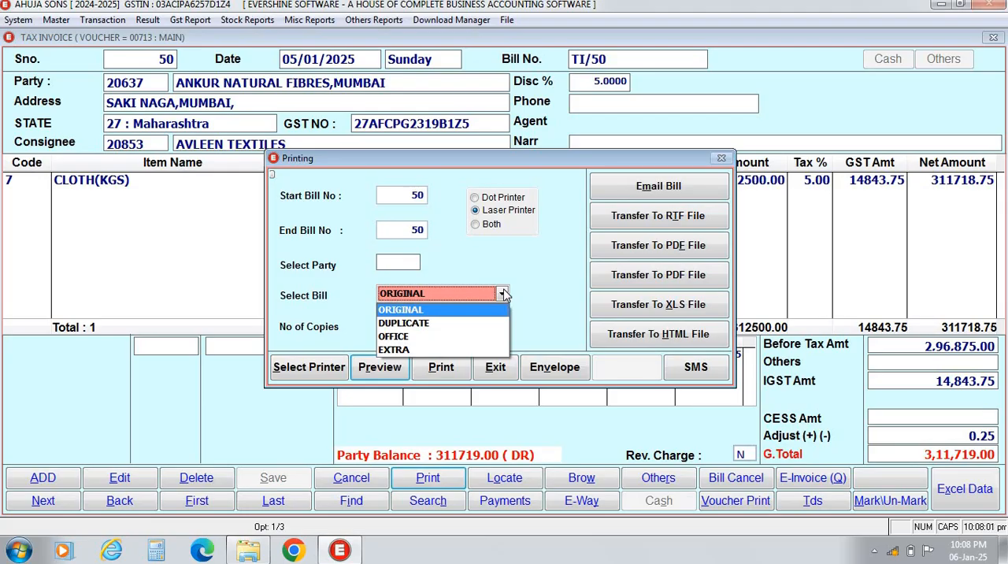
left_click(502, 293)
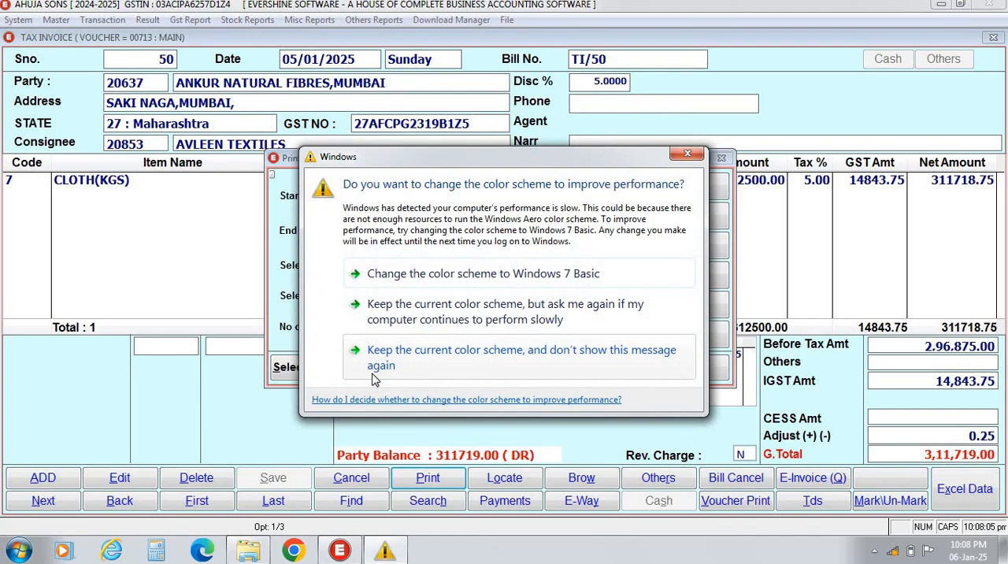
left_click(686, 156)
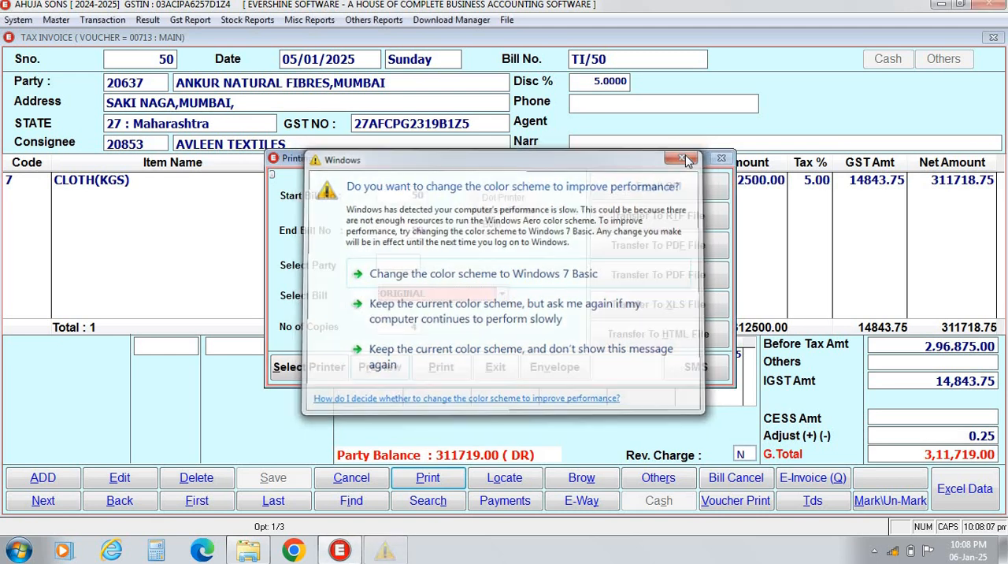
Preview the original, duplicate, supplier's and extra copies of the invoice one after another, and return to the print options.
left_click(390, 370)
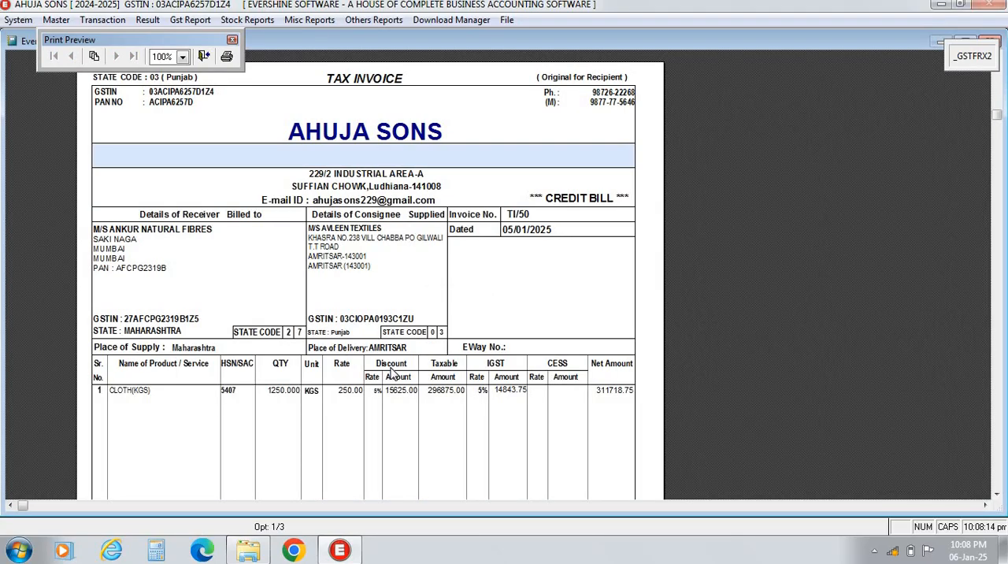
key("Escape")
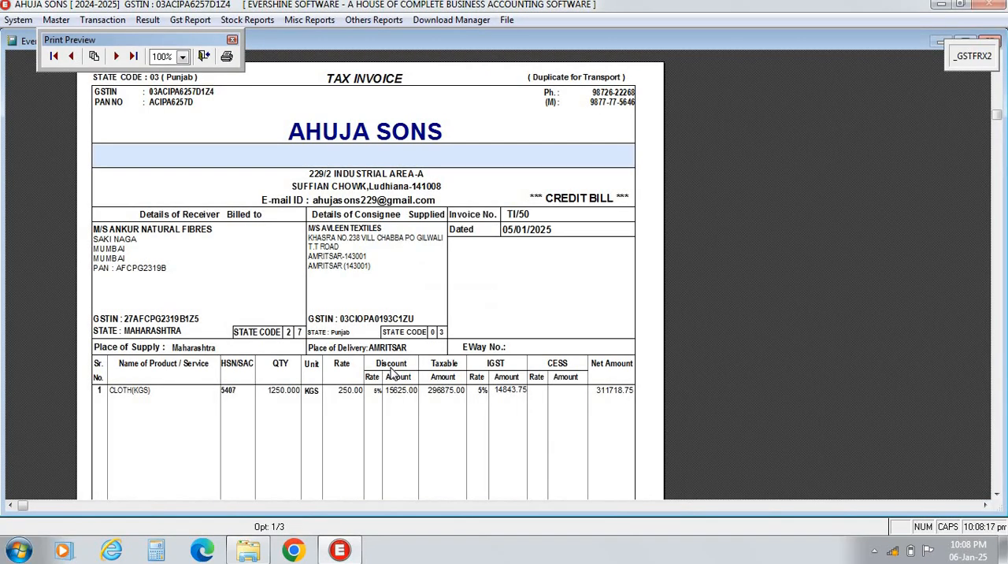
key("Escape")
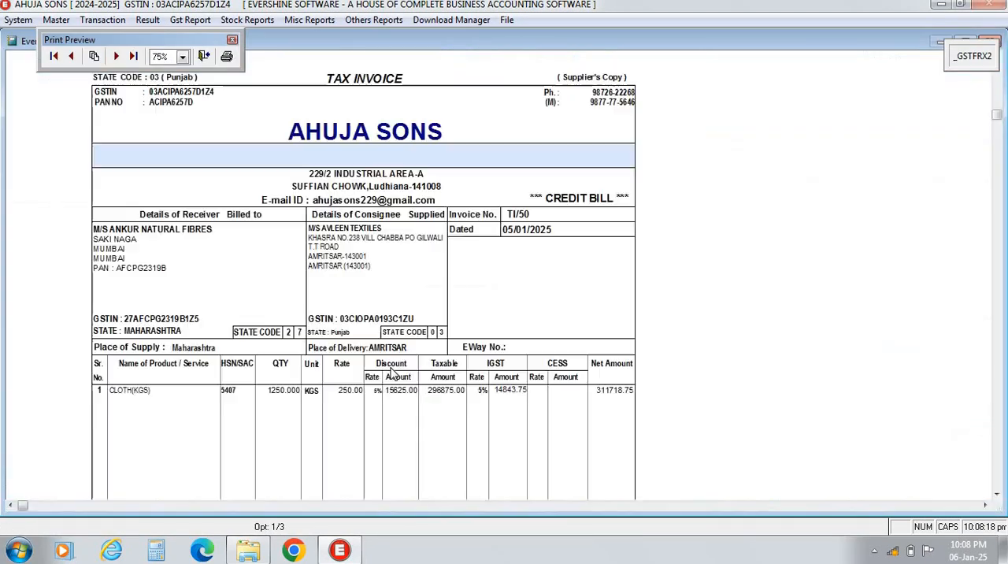
key("Escape")
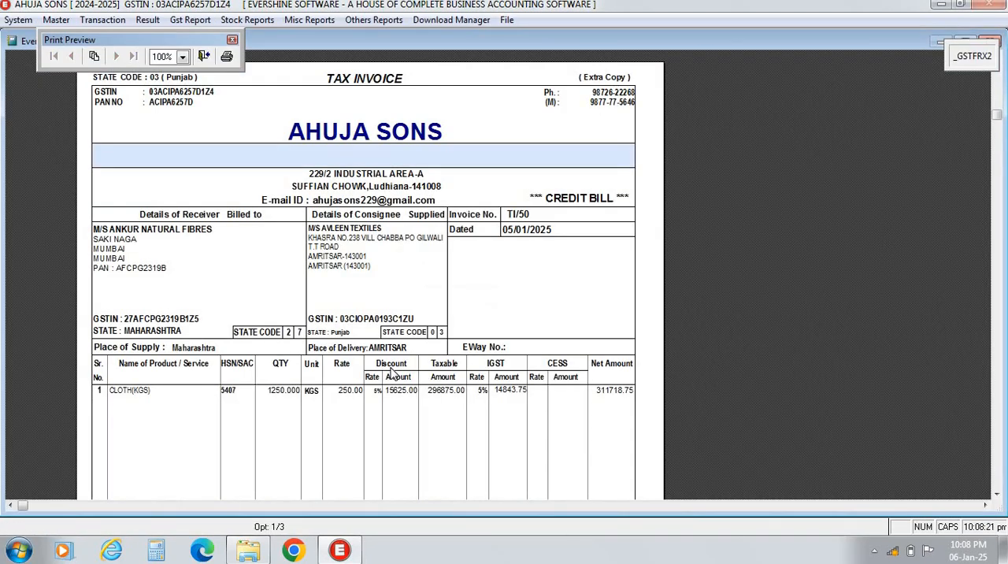
key("Escape")
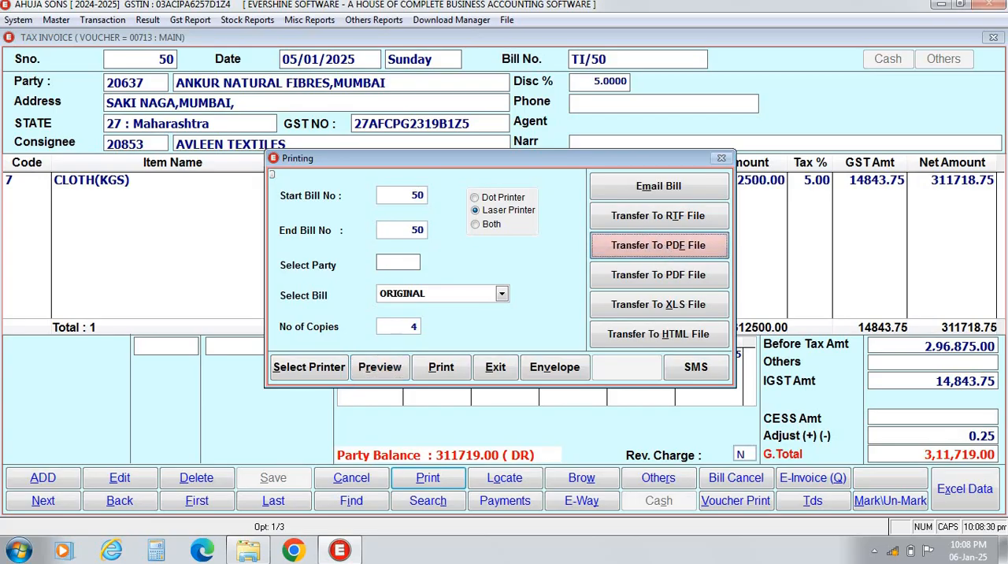
Transfer the four-copy invoice to a PDF file and close the PDF once it has been viewed.
left_click(665, 246)
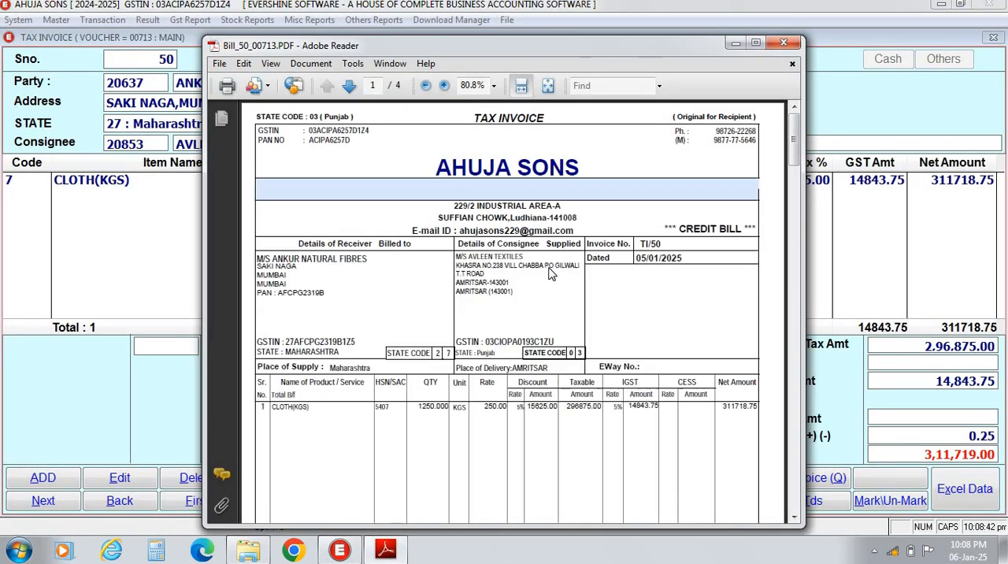
left_click(784, 43)
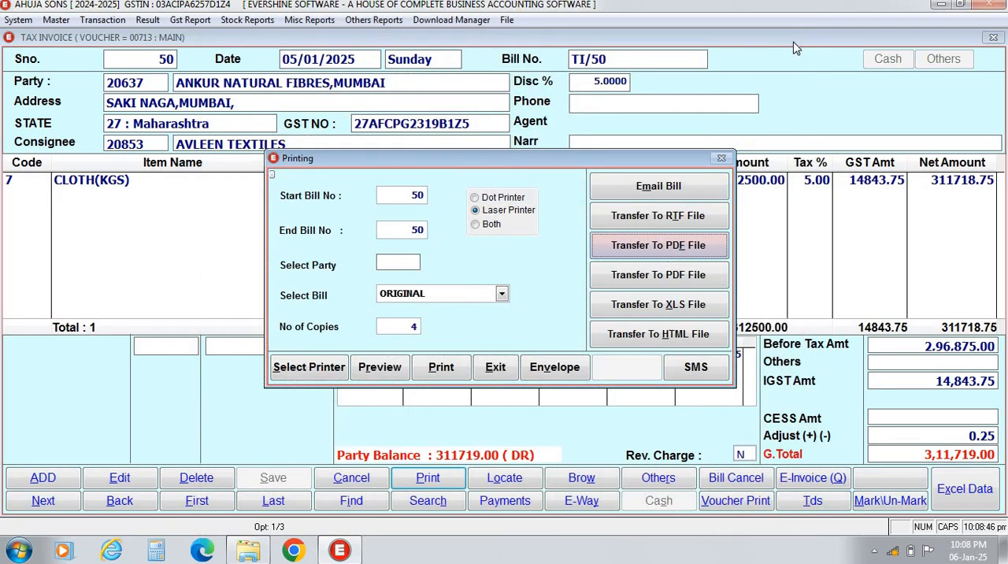